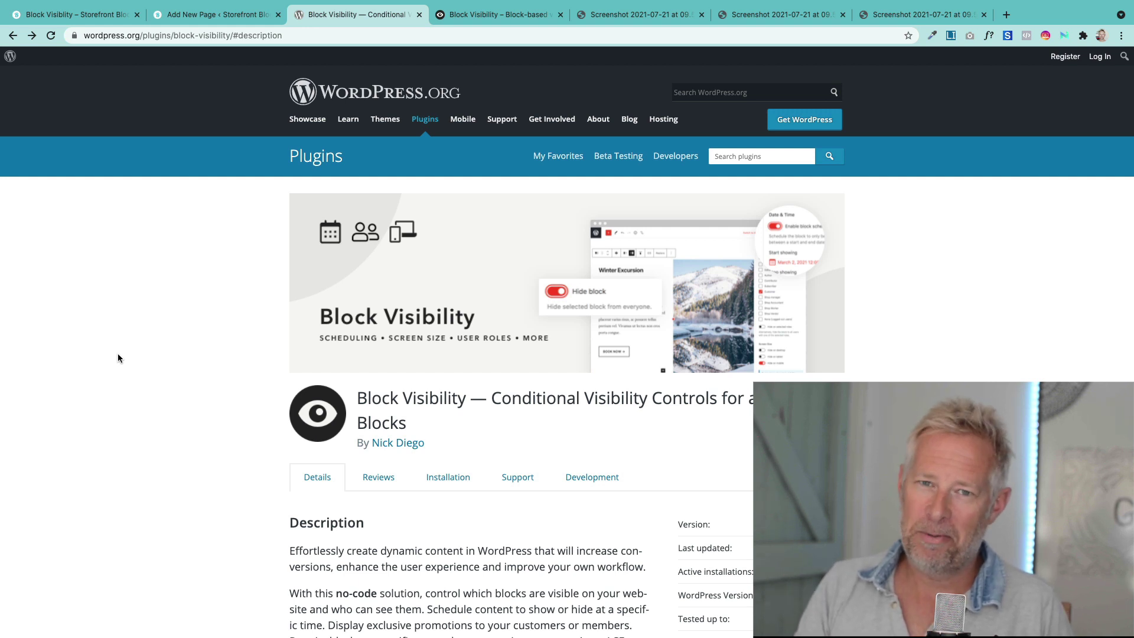
- Read through the plugin's user reviews on WordPress.org, then return to its Details description
click(193, 315)
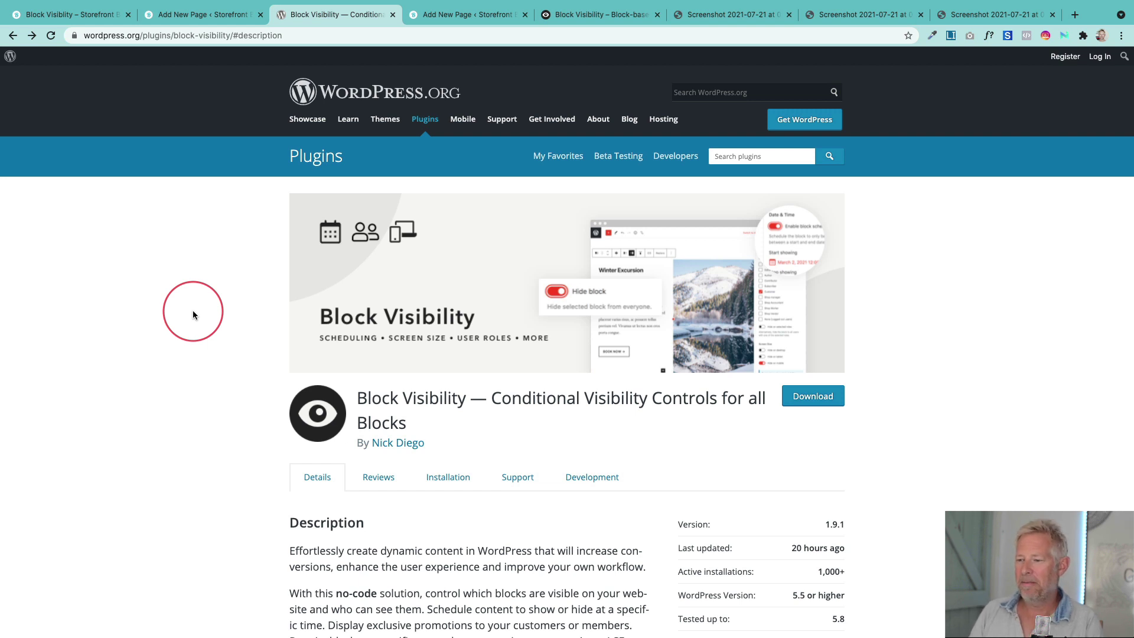
scroll(762, 584, down, 3)
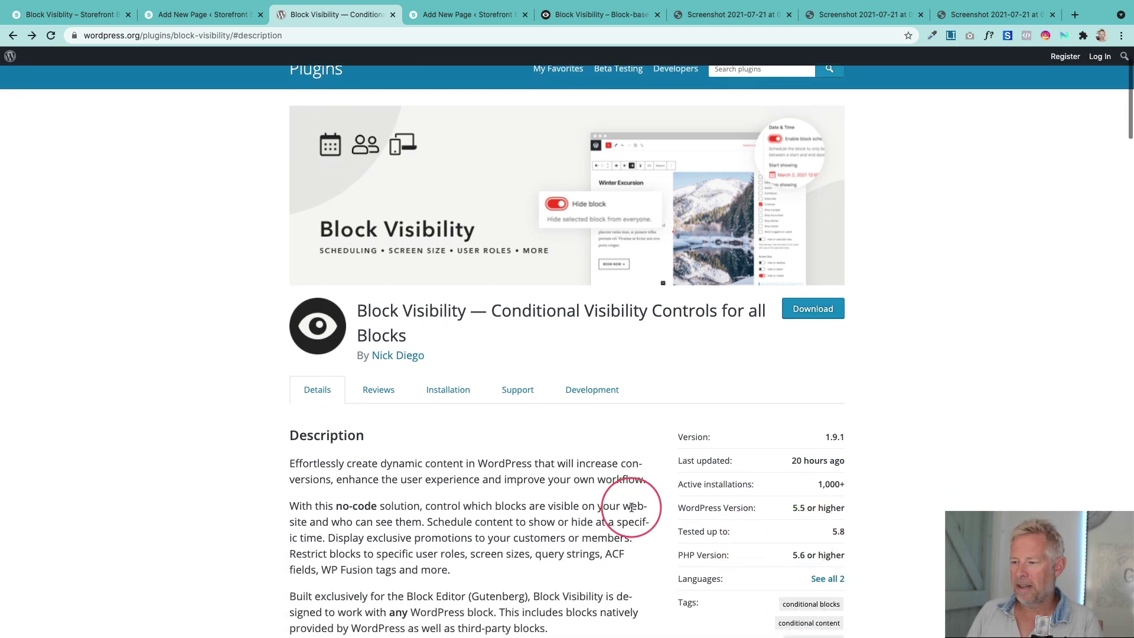
click(377, 391)
scroll(371, 449, down, 5)
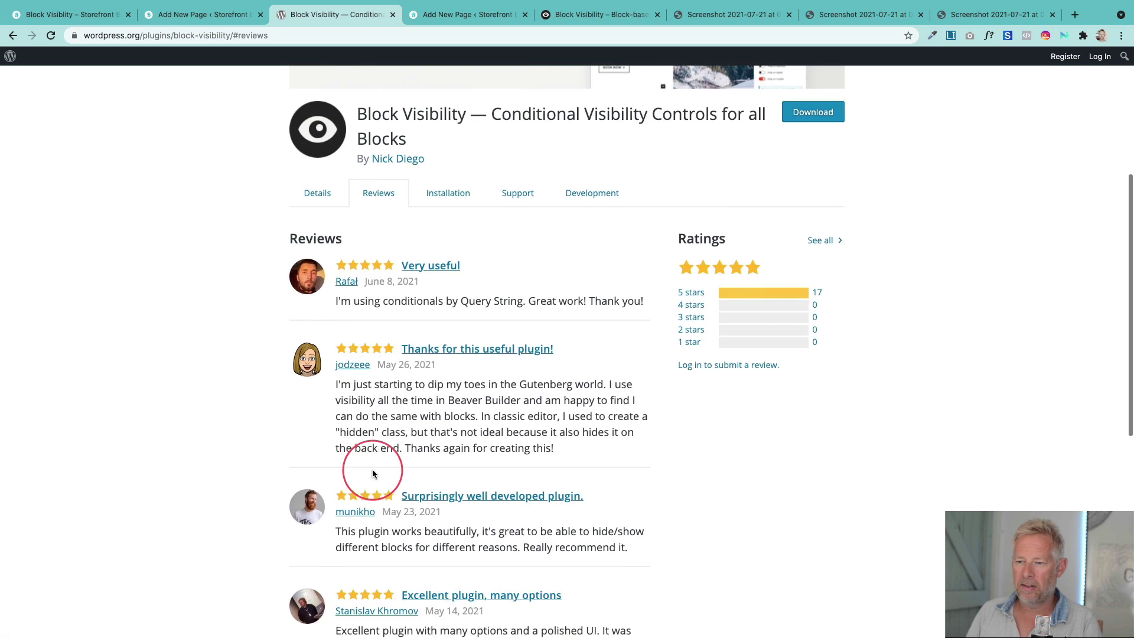
scroll(372, 470, down, 6)
scroll(374, 472, up, 6)
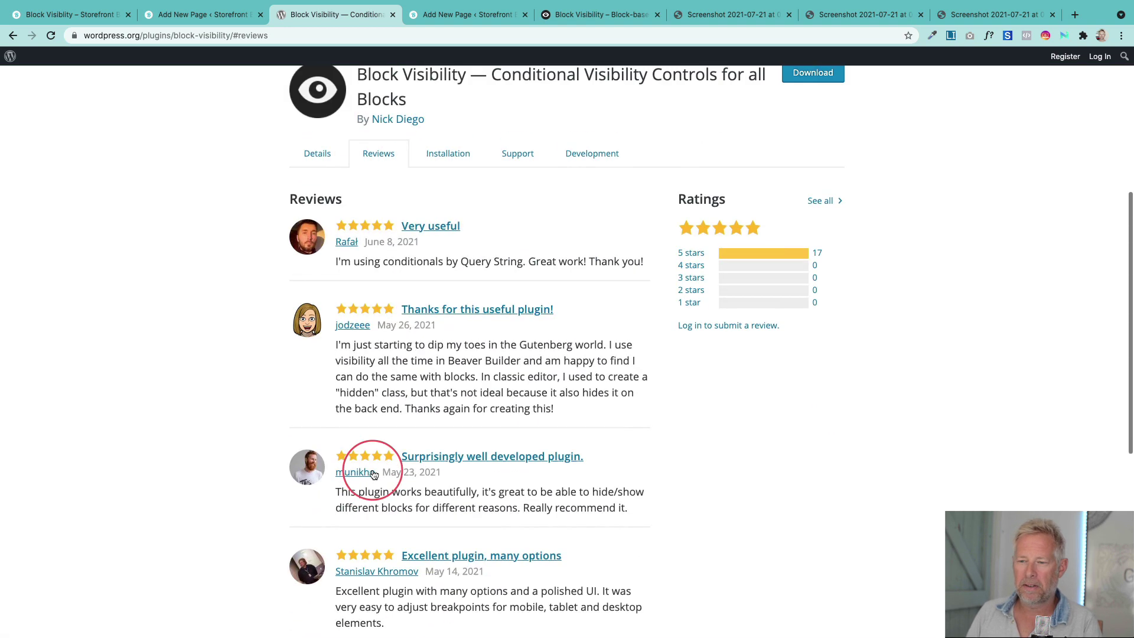
scroll(328, 354, up, 7)
click(319, 332)
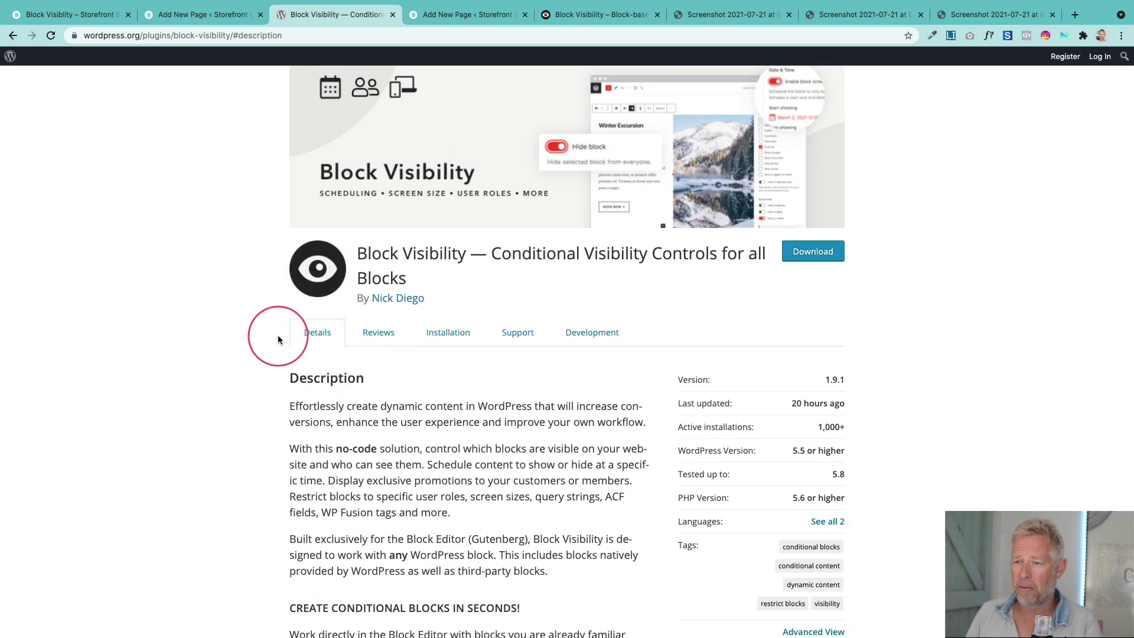
- Open Settings > Block Visibility in a new tab and dismiss the thank-you message
click(204, 15)
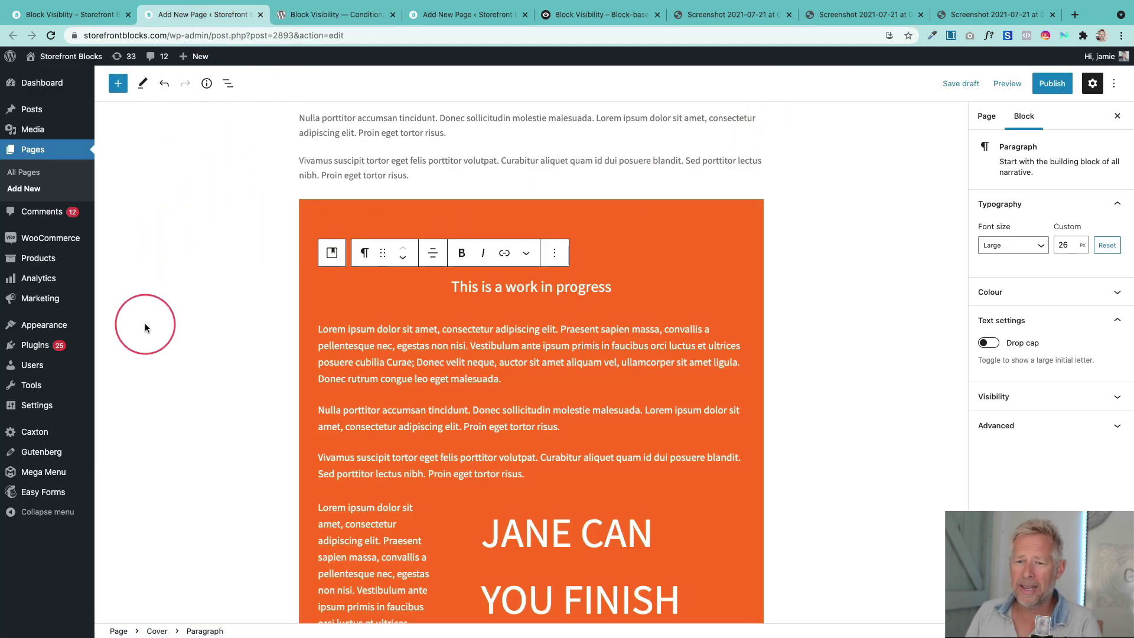
mouse_move(68, 393)
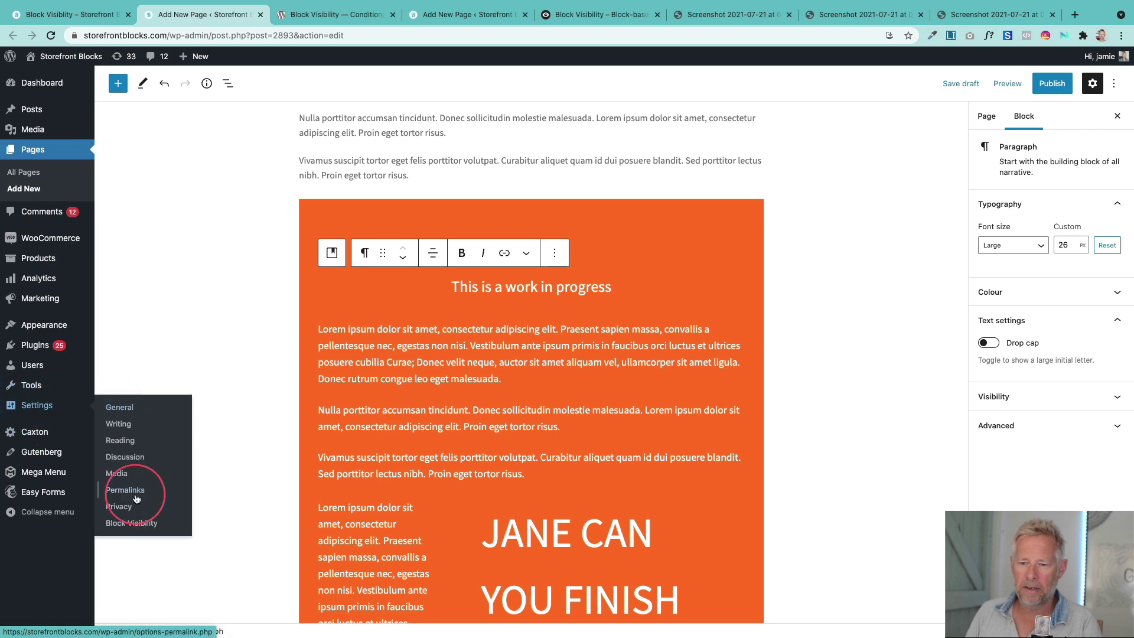
right_click(141, 522)
click(159, 527)
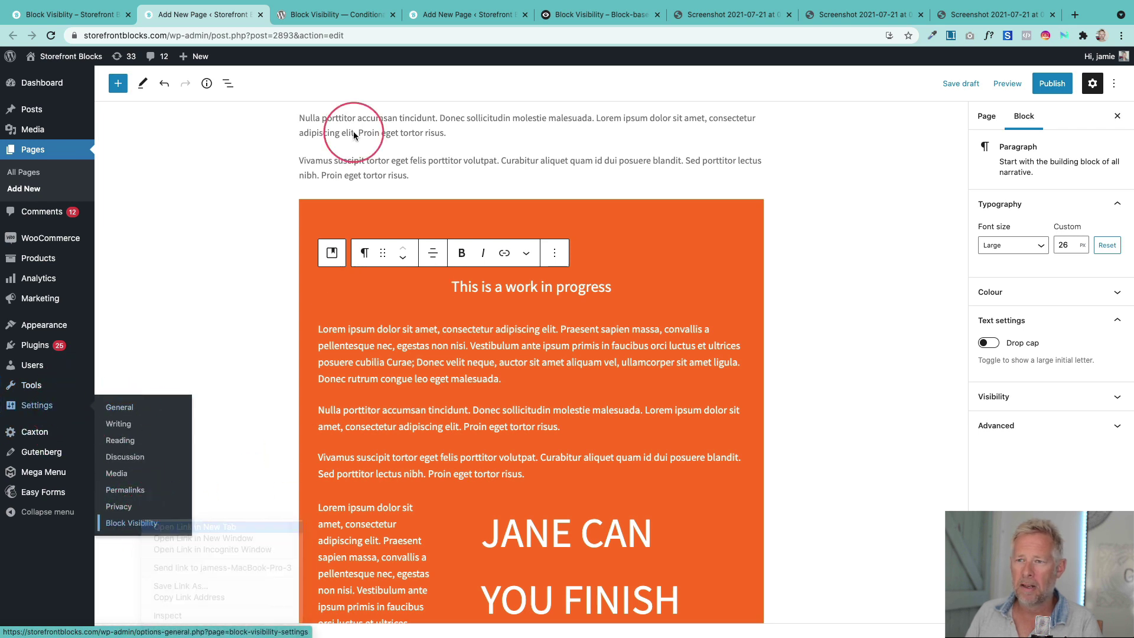
click(299, 14)
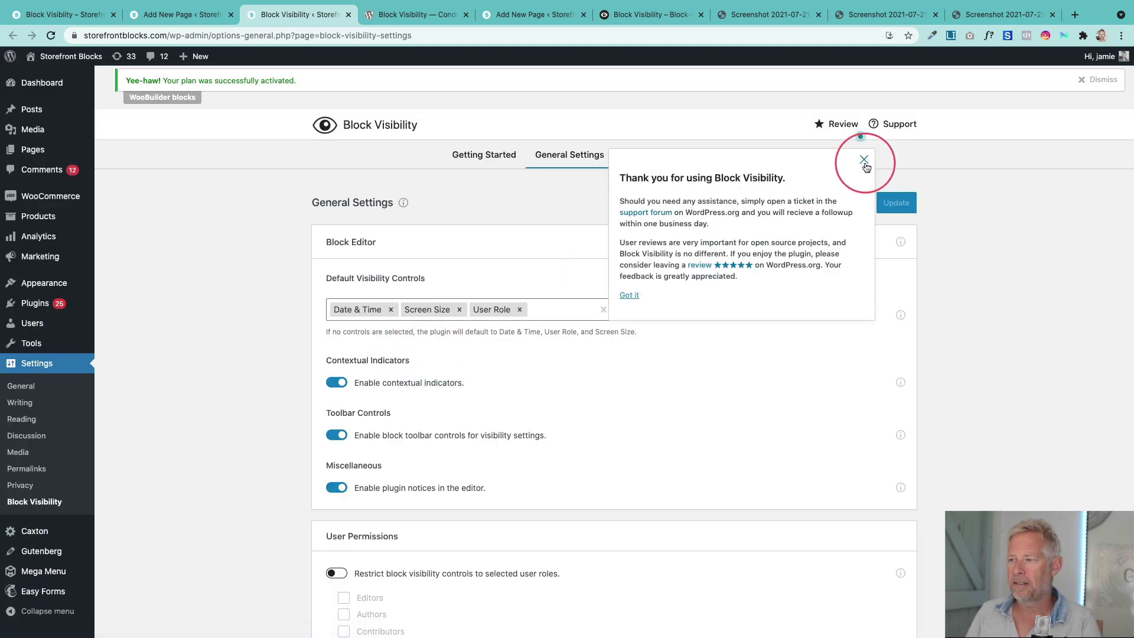
click(864, 161)
- Browse the default and enabled Visibility Controls, then return to General Settings
scroll(278, 324, down, 3)
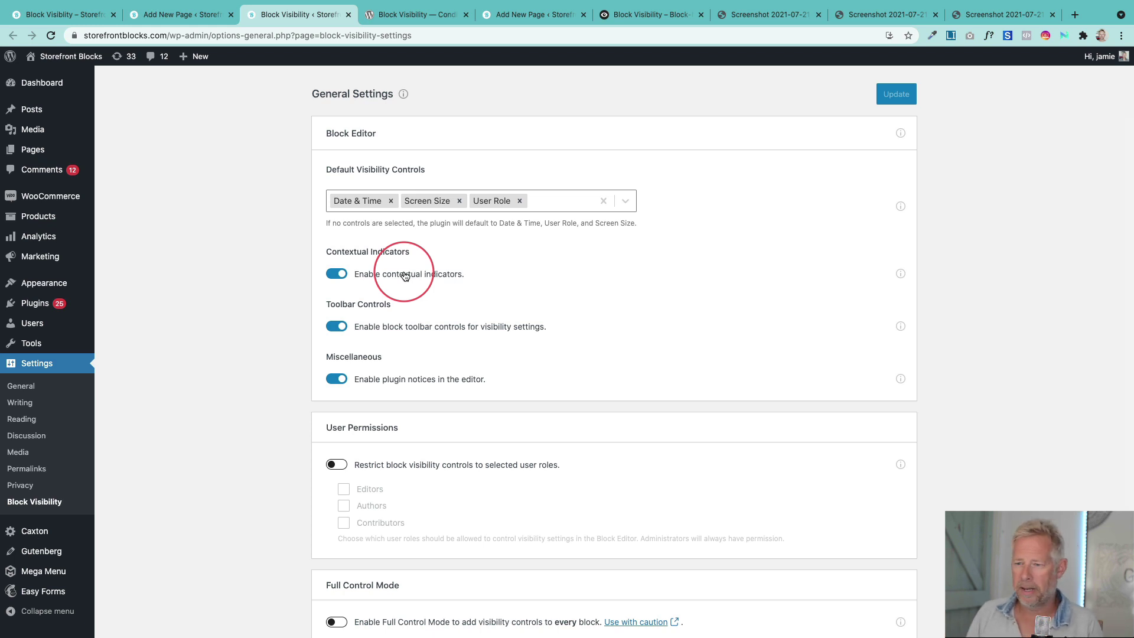
click(549, 205)
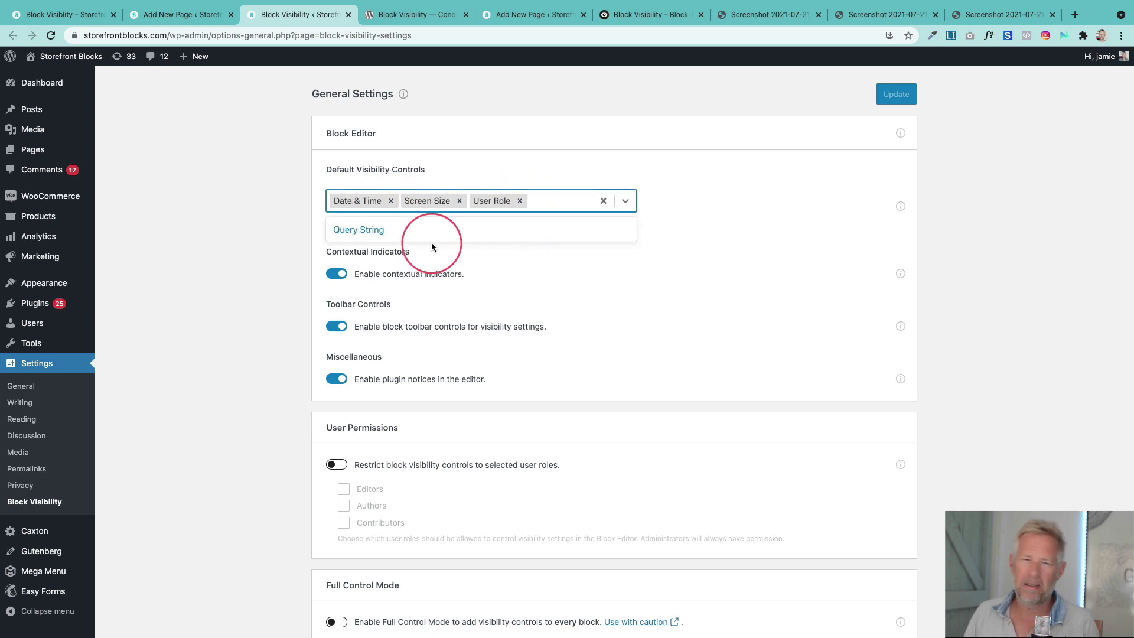
scroll(449, 354, down, 5)
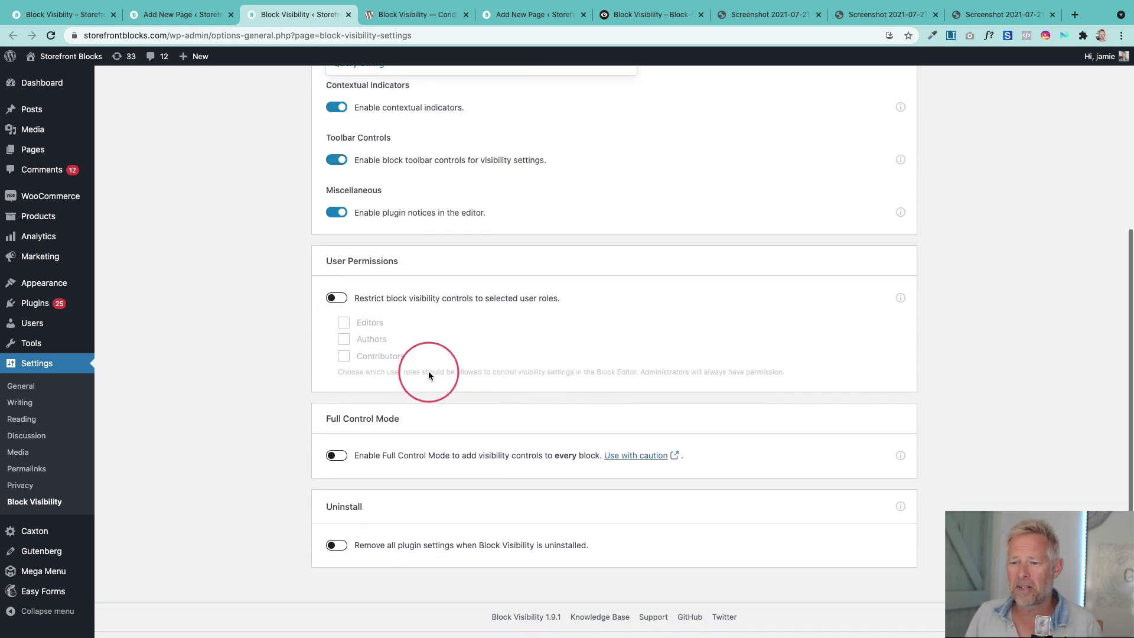
scroll(427, 371, up, 5)
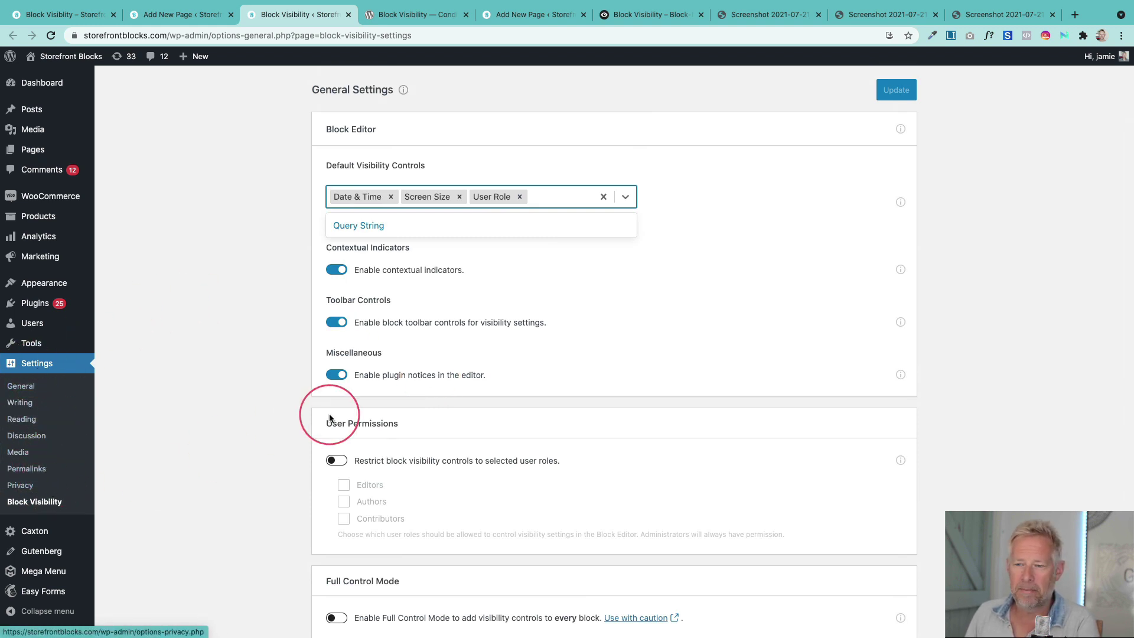
scroll(354, 389, up, 3)
click(650, 156)
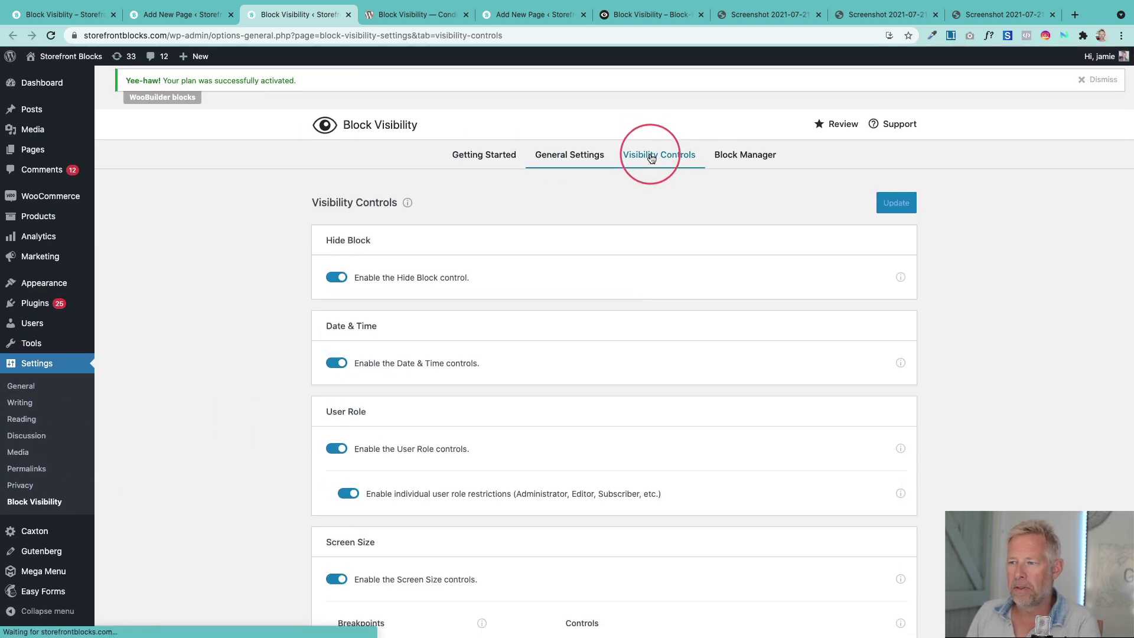
scroll(370, 349, down, 5)
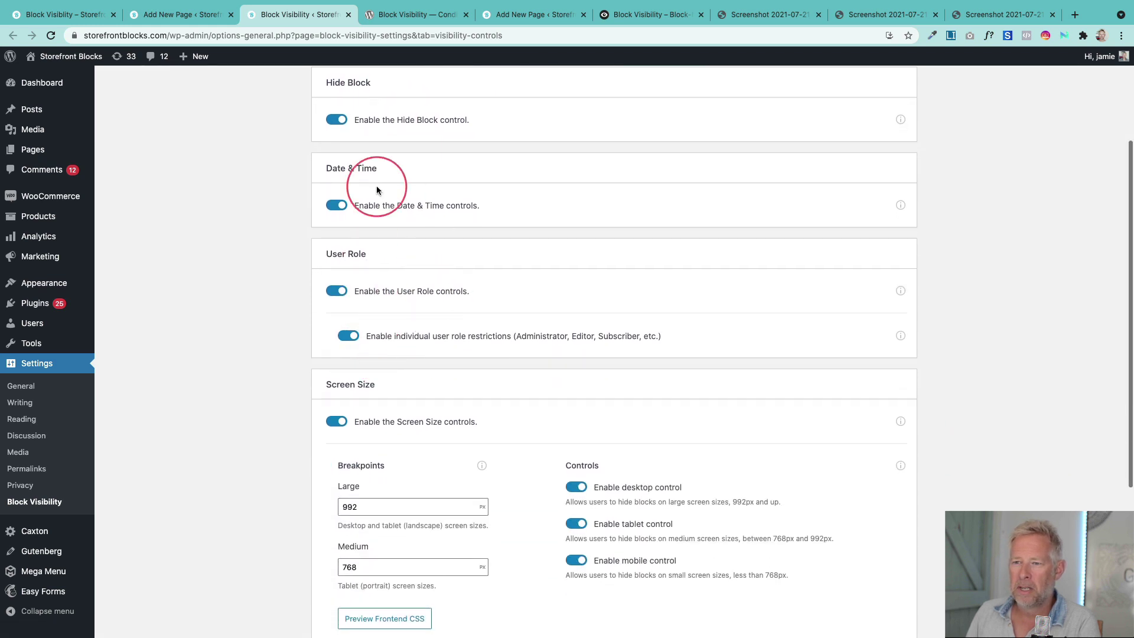
scroll(379, 274, down, 1)
scroll(384, 282, up, 3)
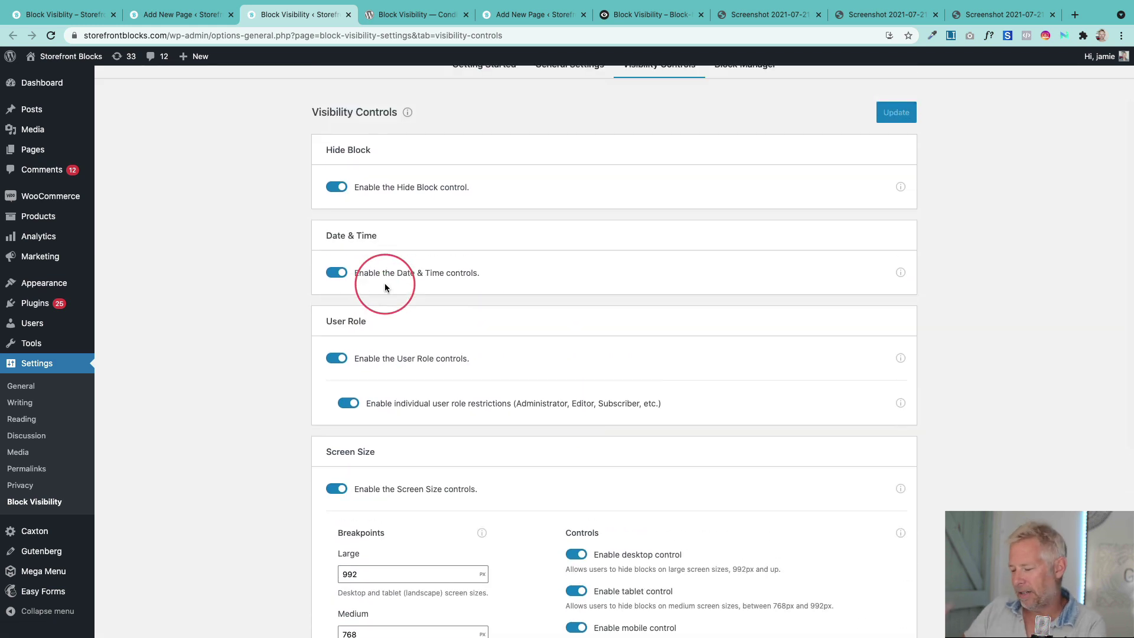
scroll(414, 254, up, 3)
click(552, 154)
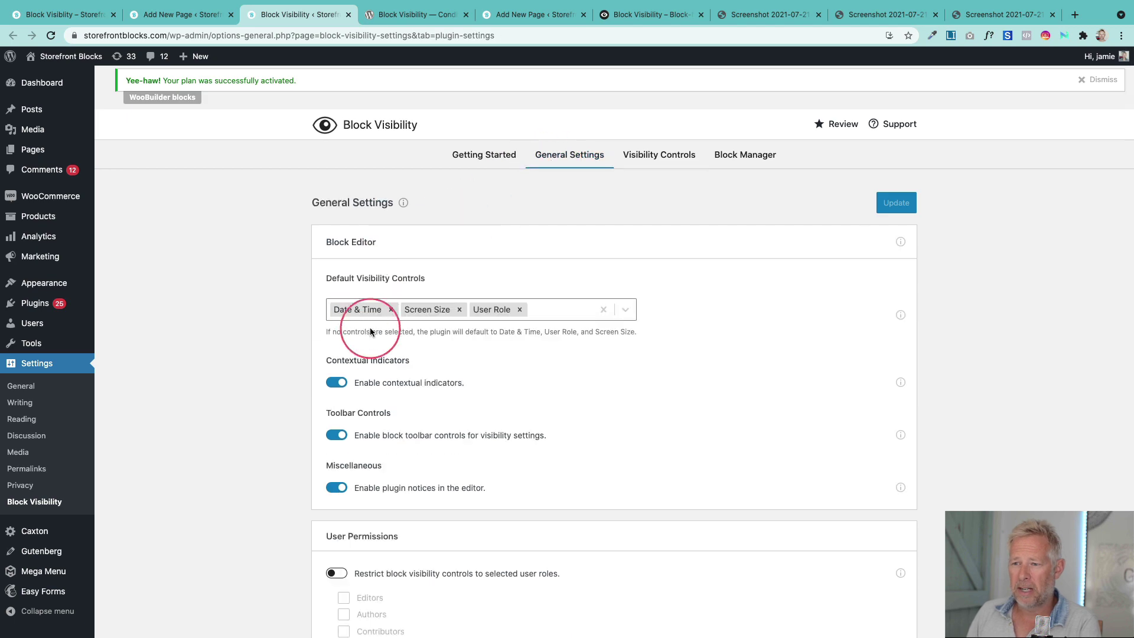
- Back in the editor, select the orange cover block's 'JANE CAN YOU FINISH THIS SECTION PLEASE' heading
mouse_move(414, 3)
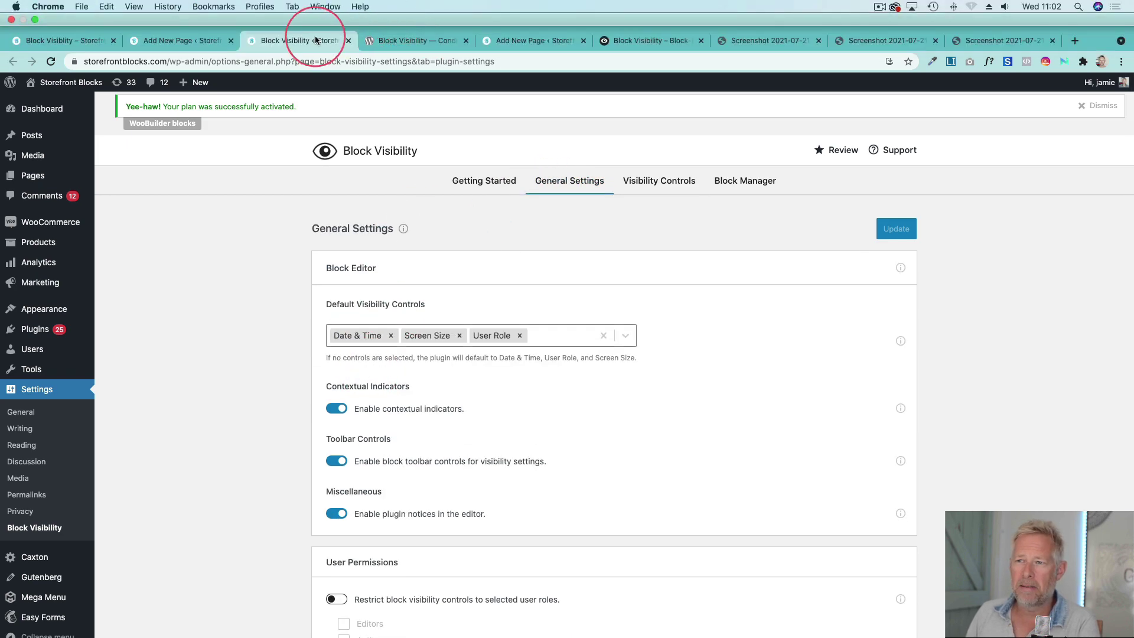
click(180, 43)
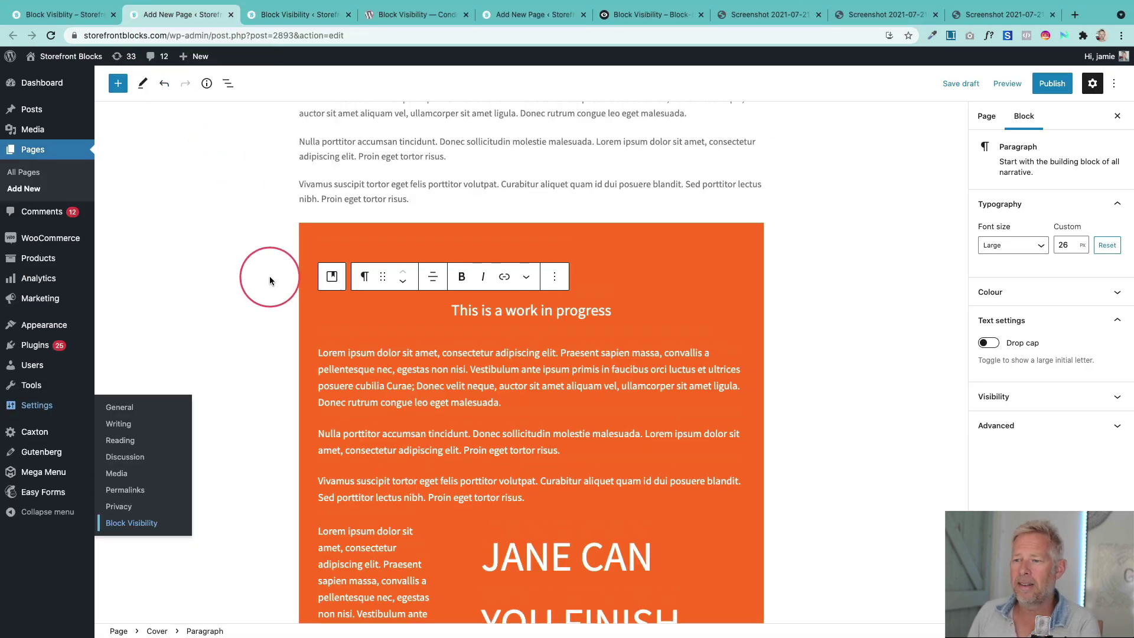
scroll(270, 279, up, 3)
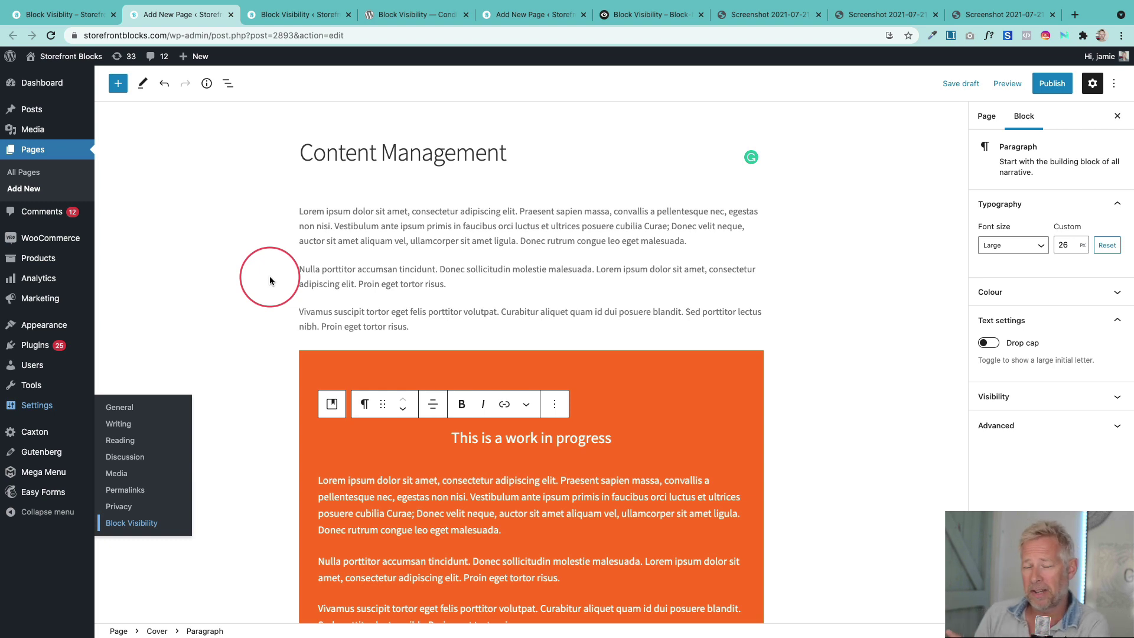
click(397, 365)
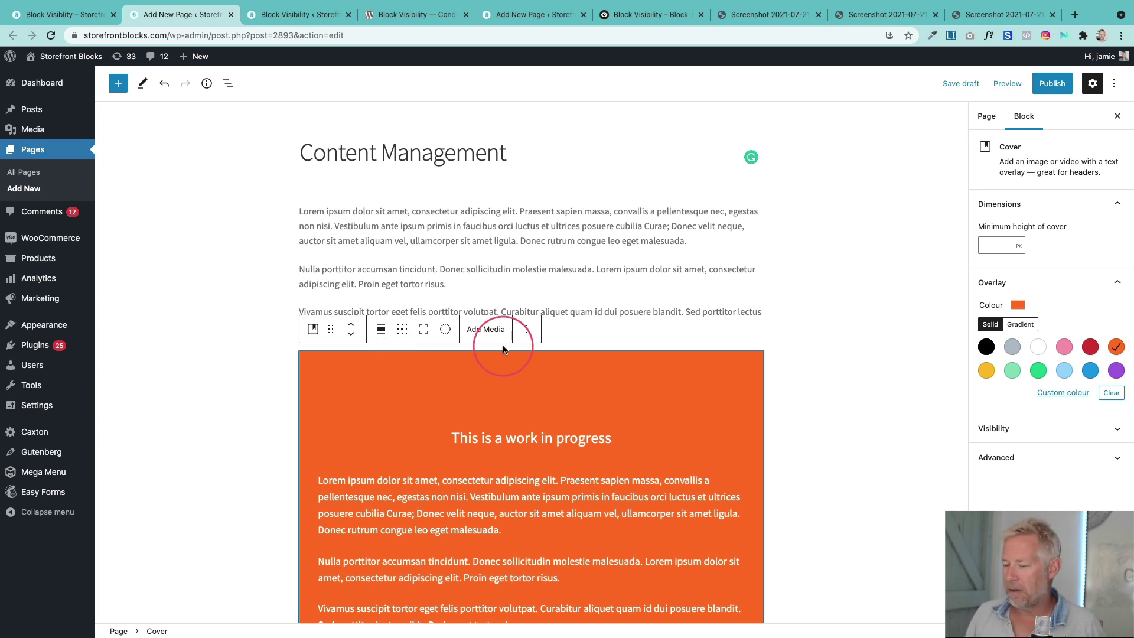
scroll(547, 458, down, 4)
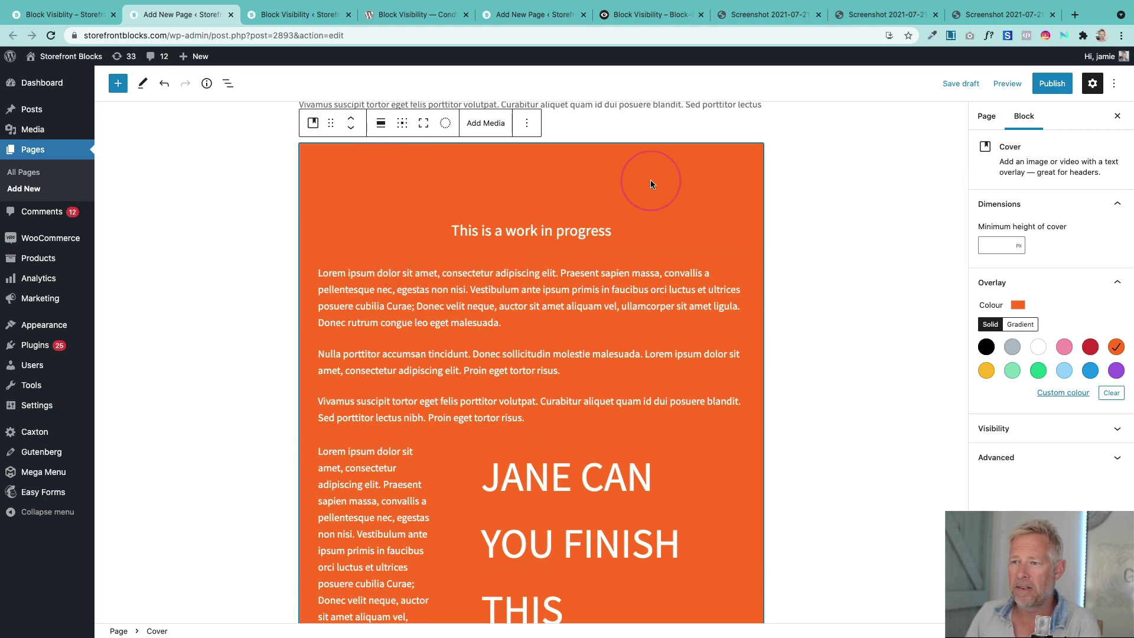
scroll(538, 325, down, 2)
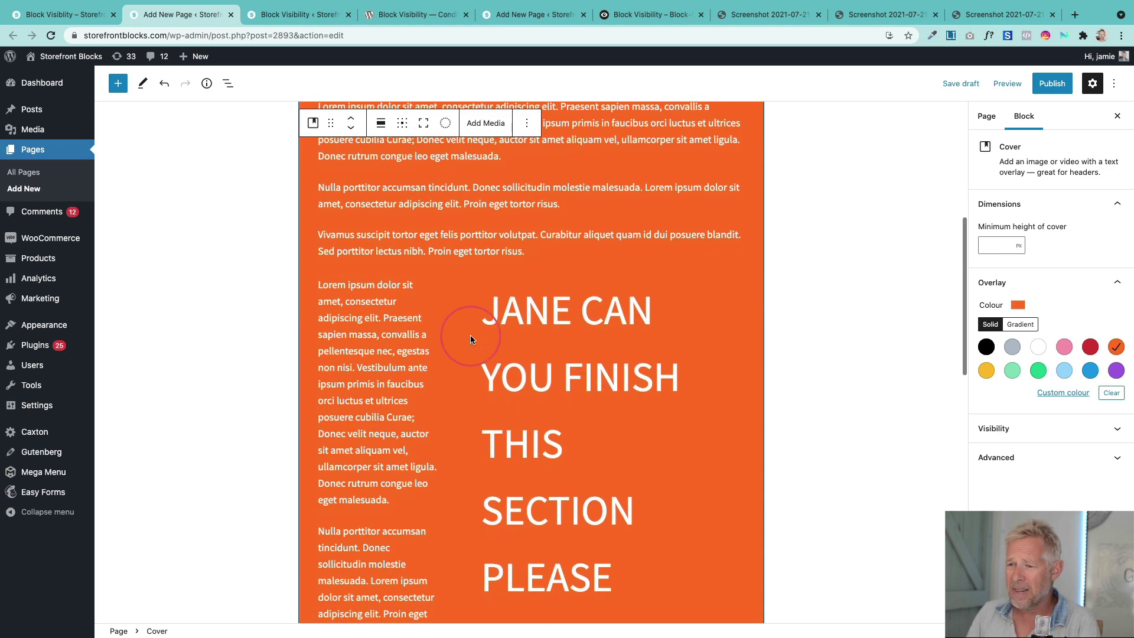
scroll(519, 339, down, 4)
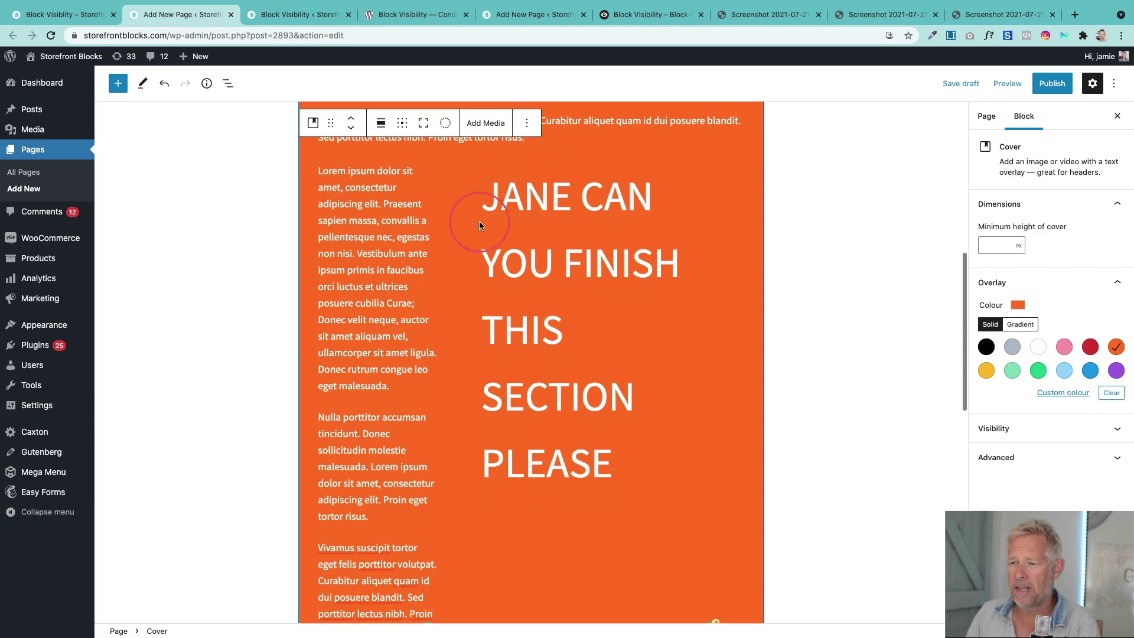
triple_click(576, 246)
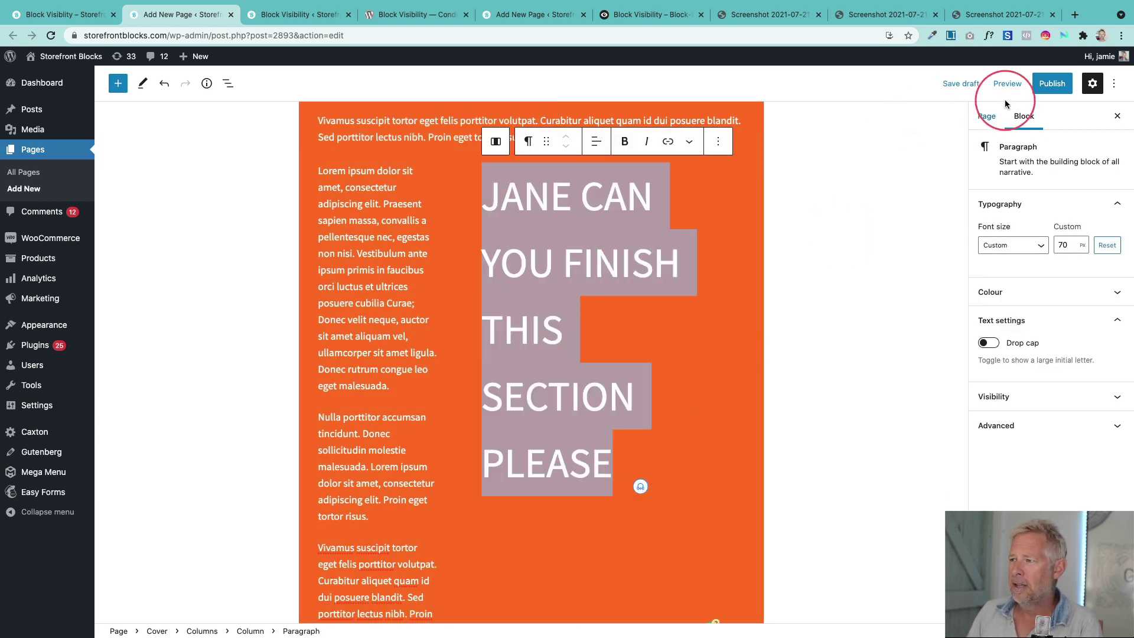
- Publish the Content Management page, check it live, and return to its editor
click(1034, 89)
click(1017, 83)
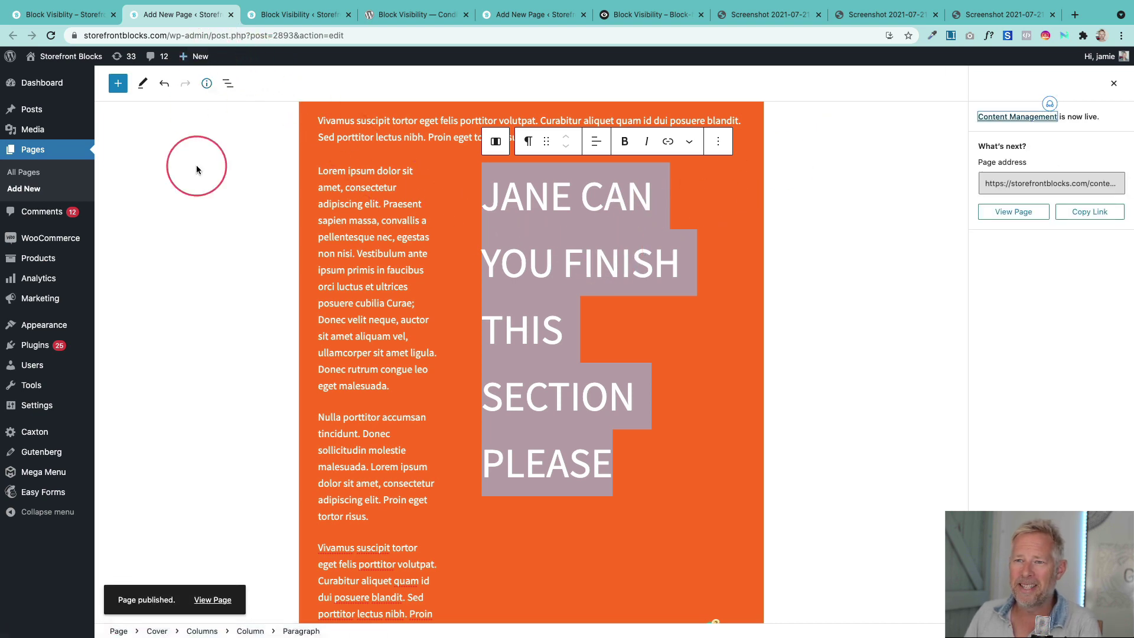
click(215, 597)
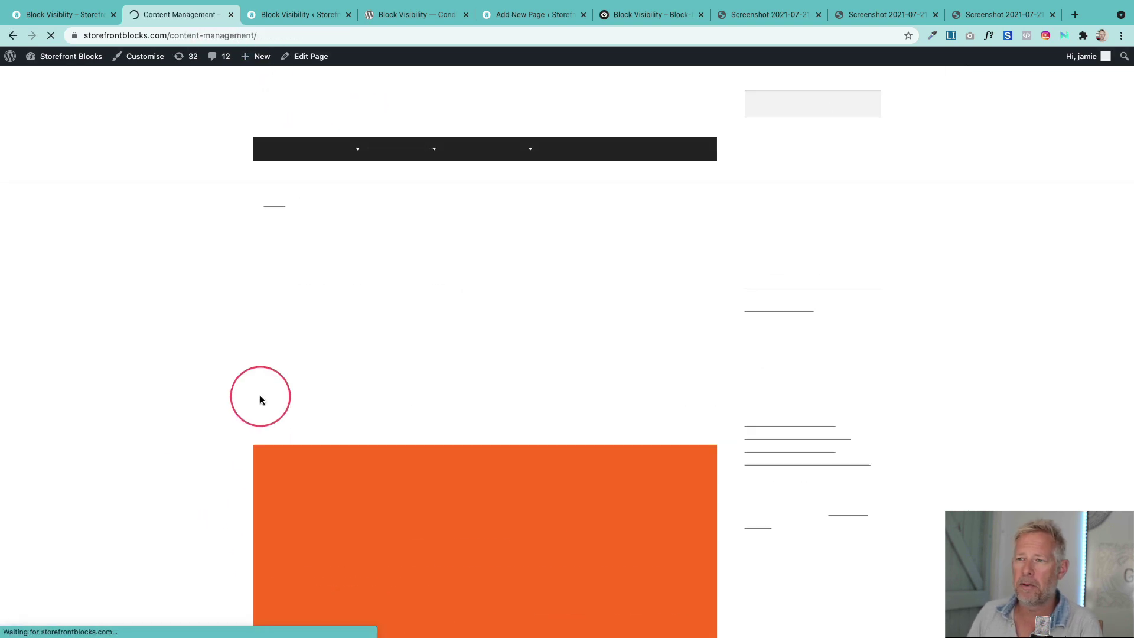
scroll(289, 438, down, 5)
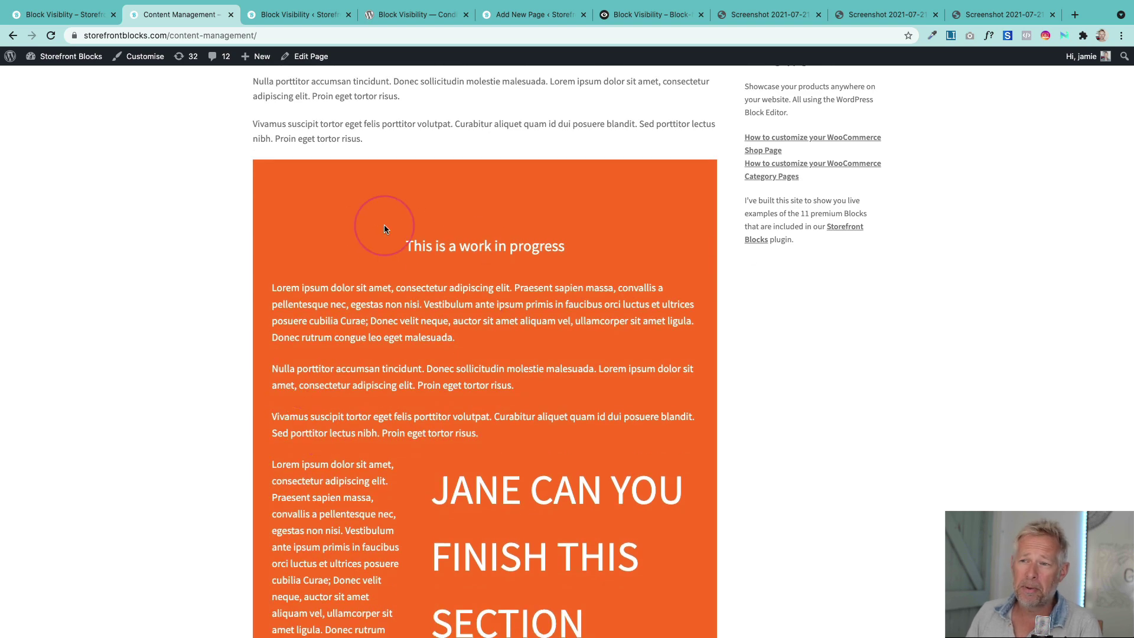
scroll(378, 201, up, 3)
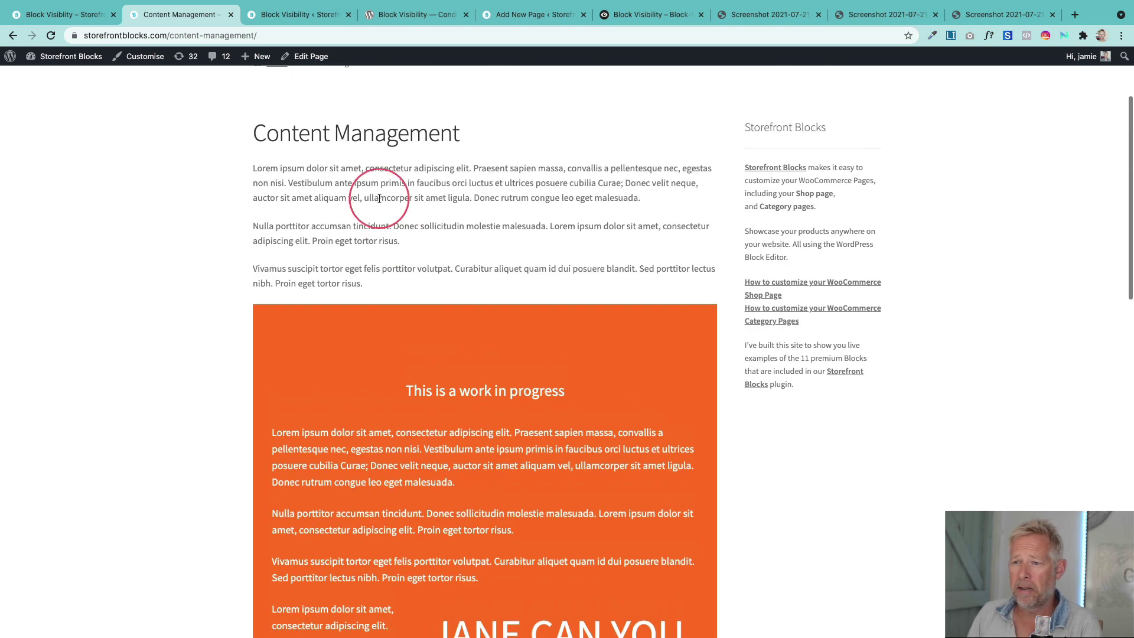
click(304, 56)
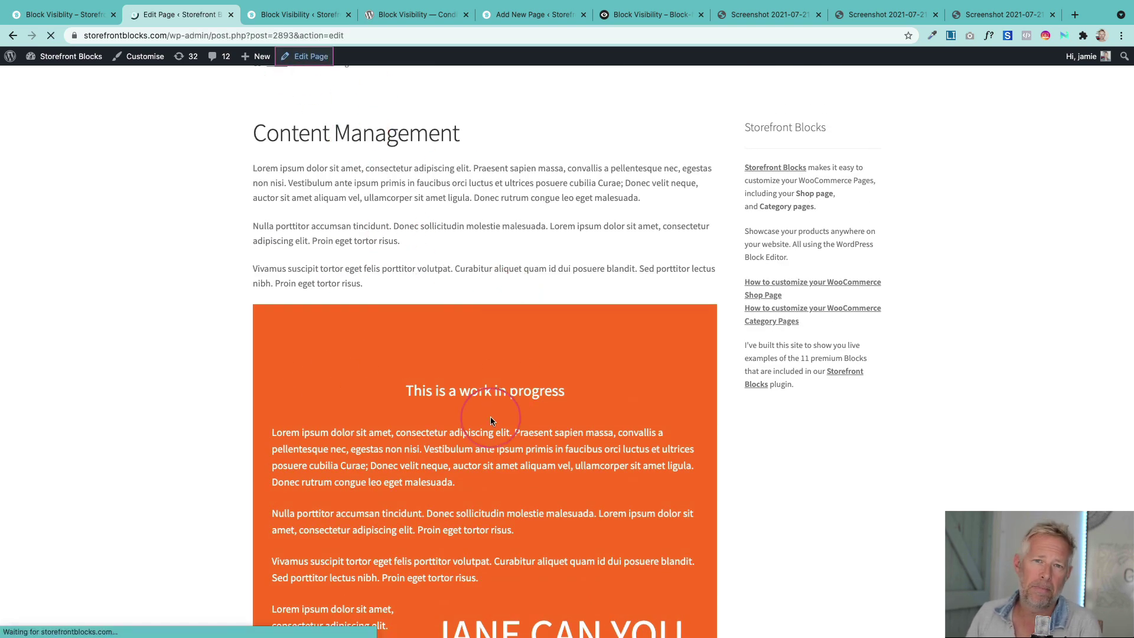
- Turn on Hide block in the cover block's Visibility settings and update the page
scroll(529, 317, down, 3)
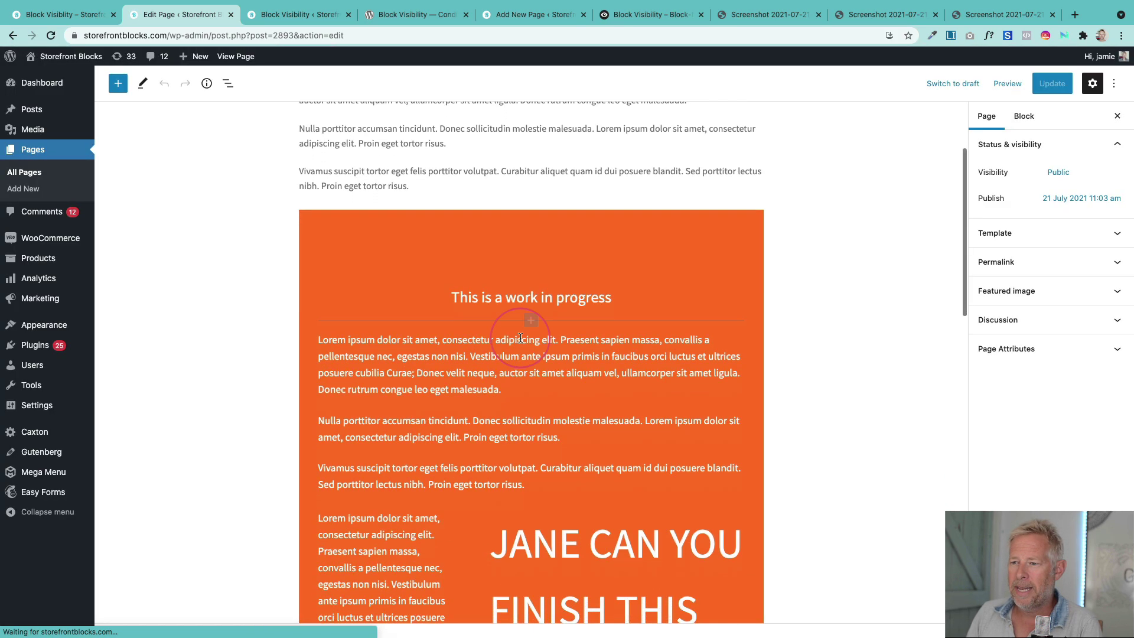
click(519, 213)
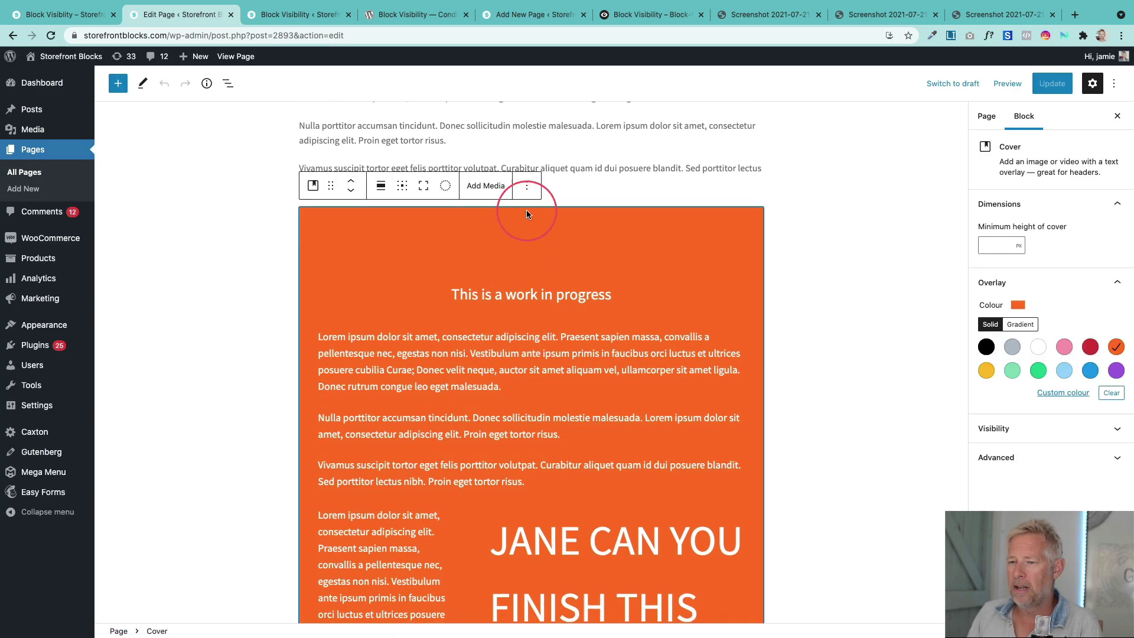
click(1062, 429)
scroll(1033, 278, up, 3)
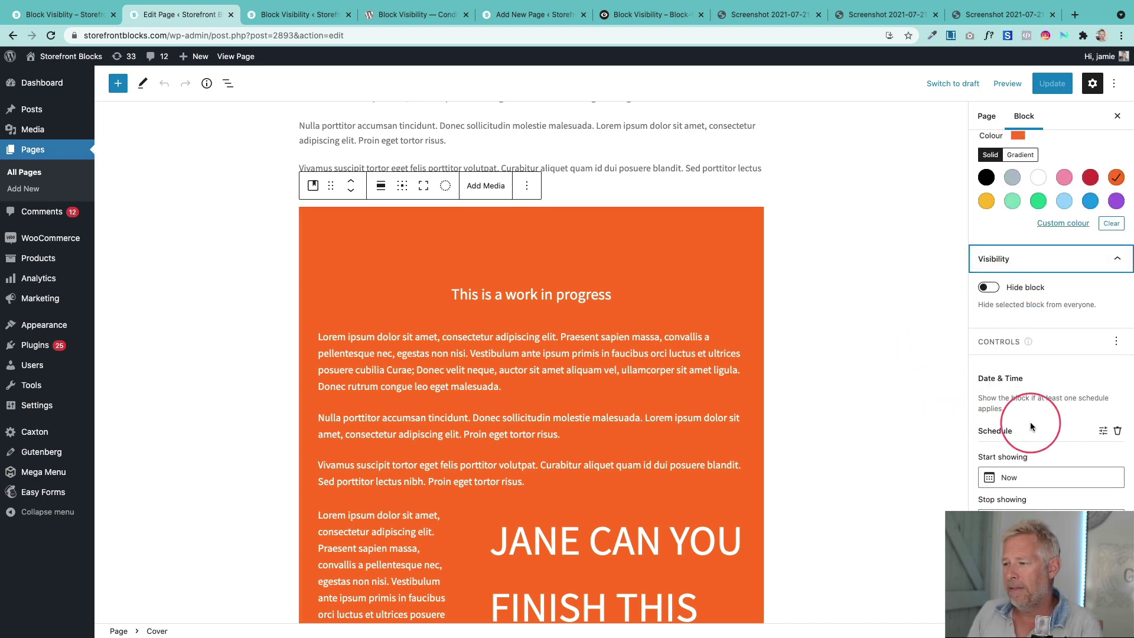
click(993, 291)
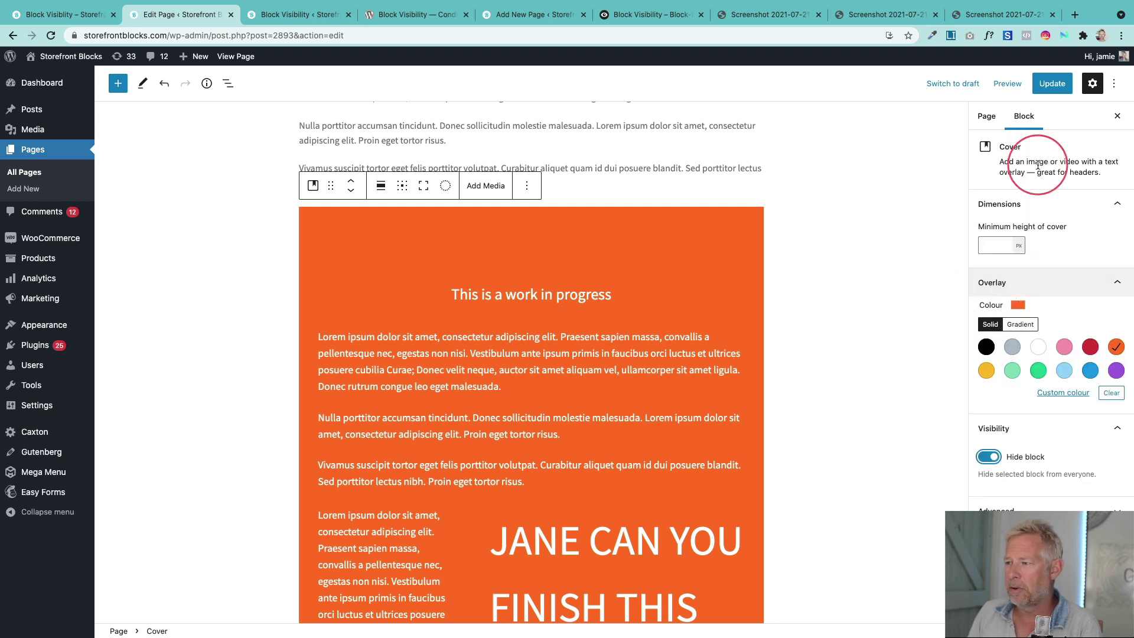
click(1051, 84)
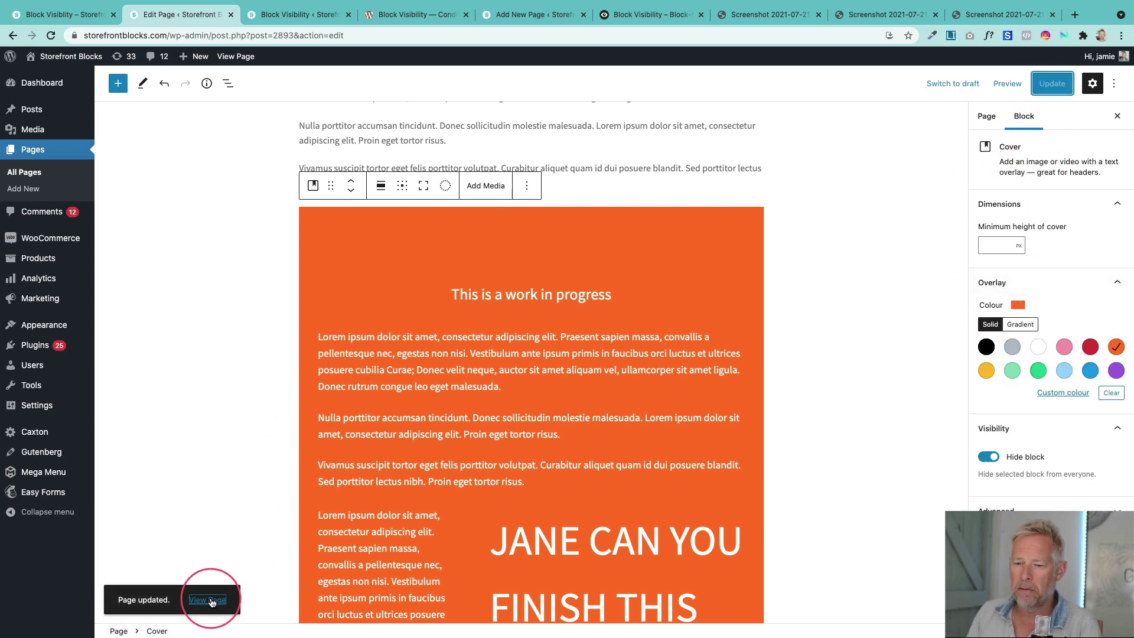
- View the updated page live to confirm the cover block is gone, then reopen the editor
click(208, 601)
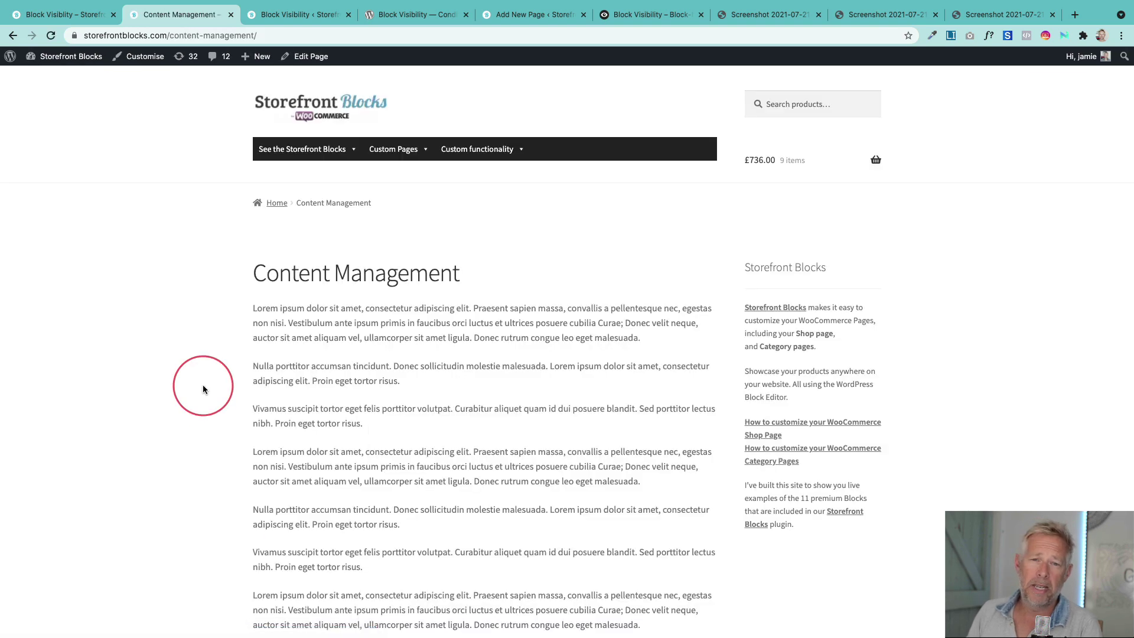
scroll(384, 405, down, 10)
scroll(385, 416, up, 9)
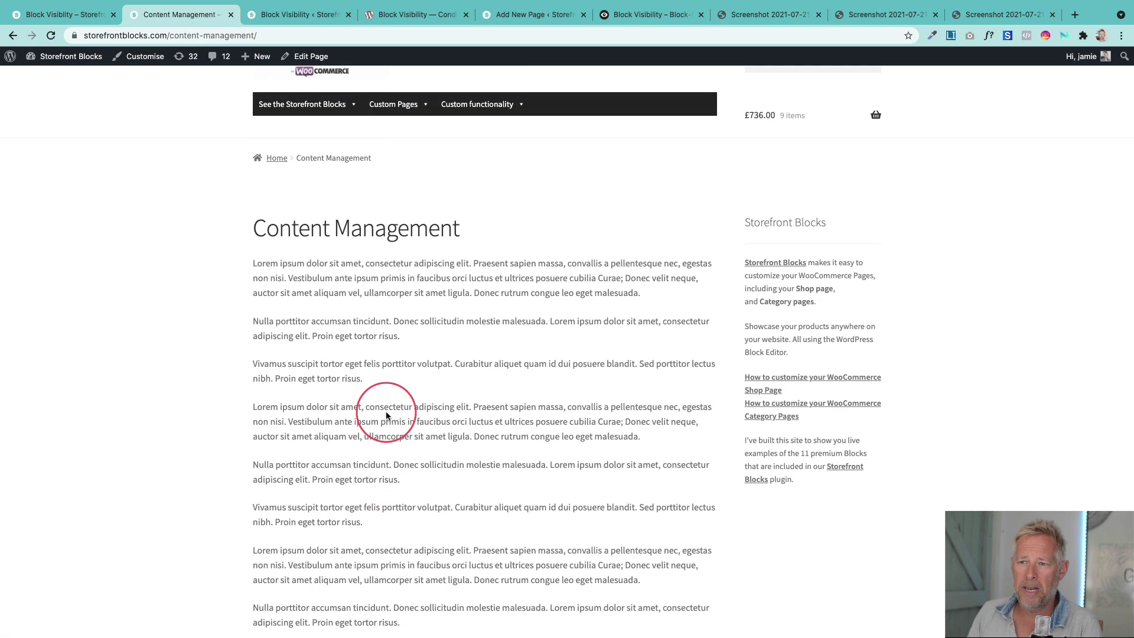
scroll(385, 415, up, 1)
click(322, 61)
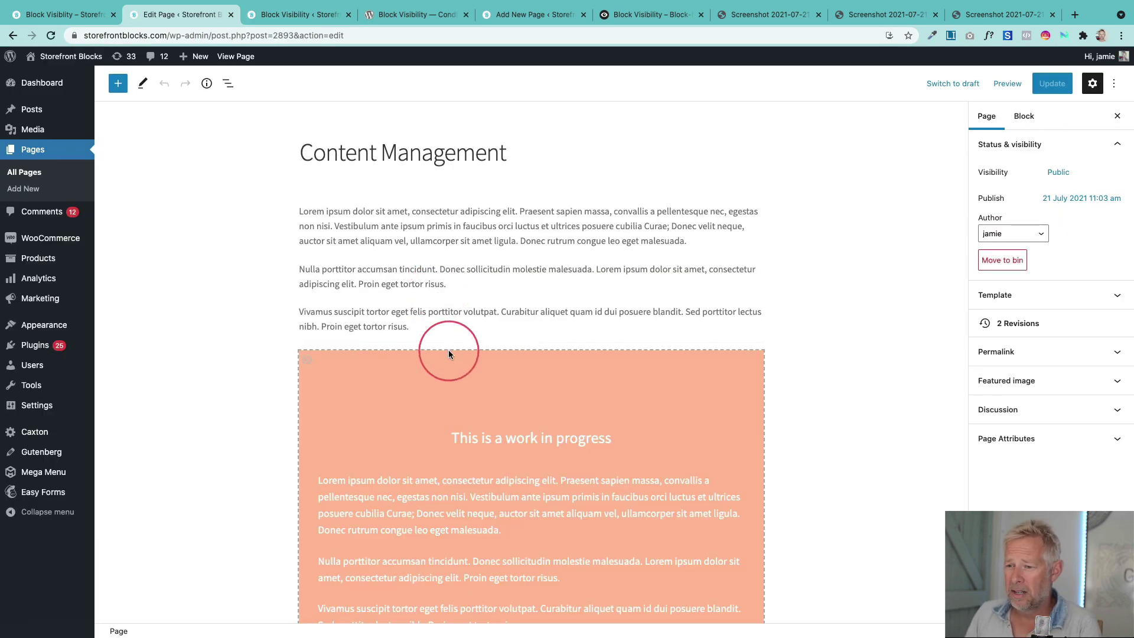
- Switch Hide block off for the cover block and review its Start Now / Stop Never schedule
click(450, 350)
scroll(508, 449, down, 3)
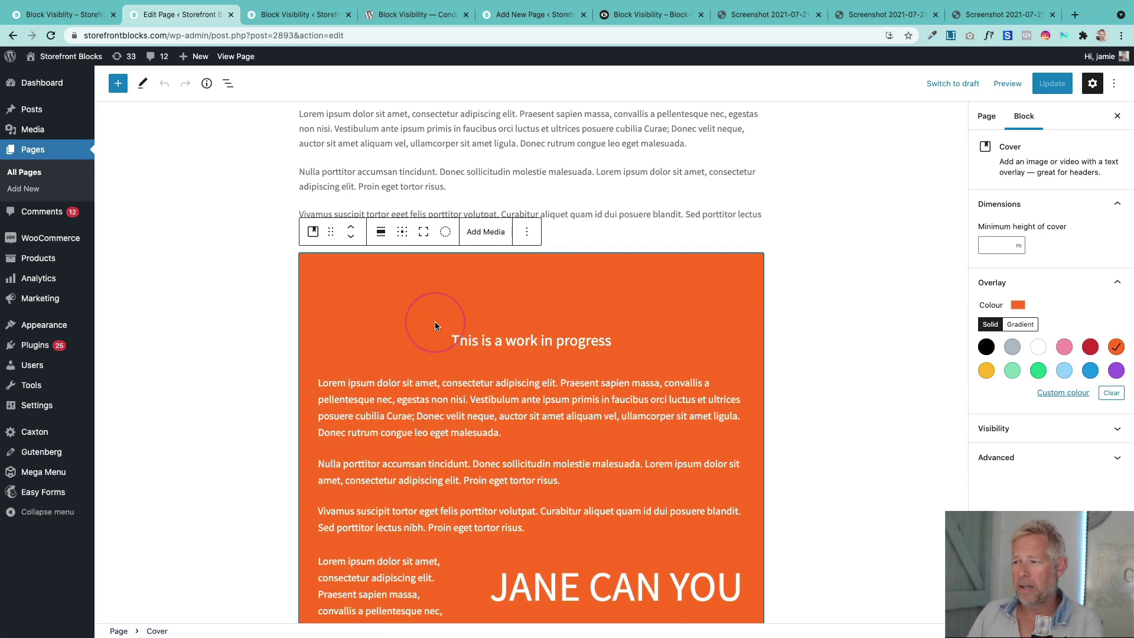
click(998, 428)
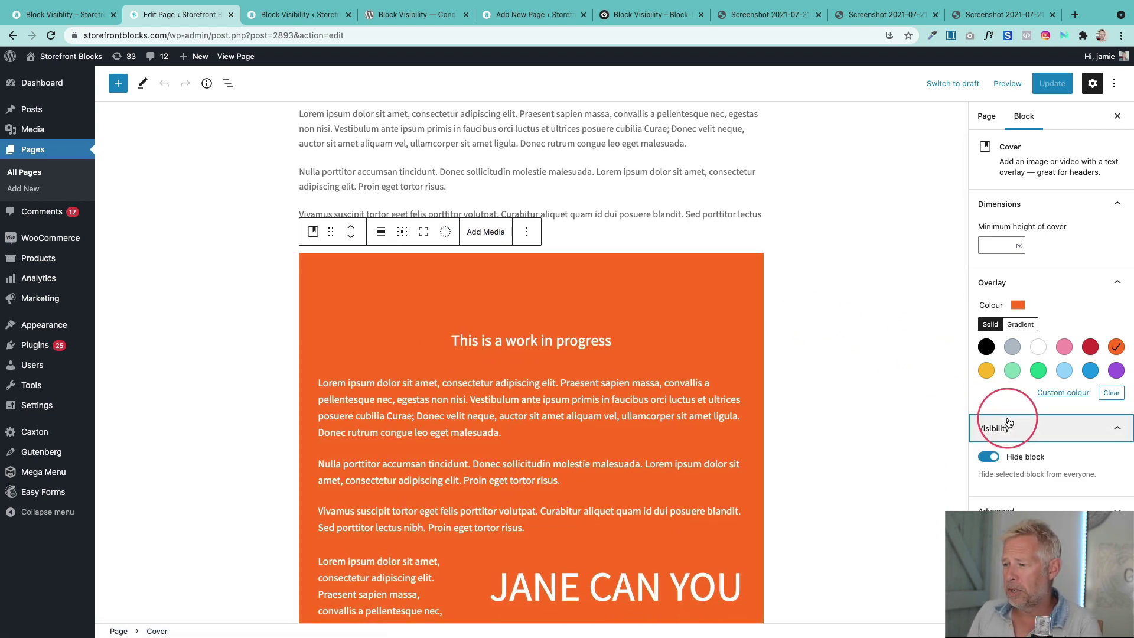
click(988, 457)
click(988, 457)
scroll(1022, 507, down, 5)
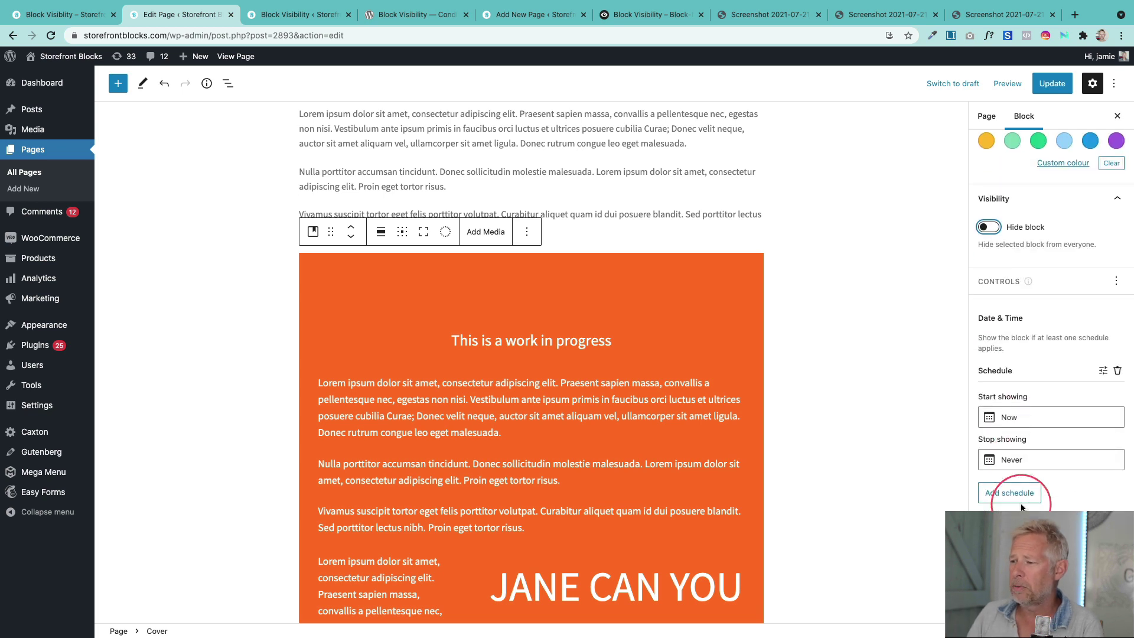
scroll(1021, 507, down, 1)
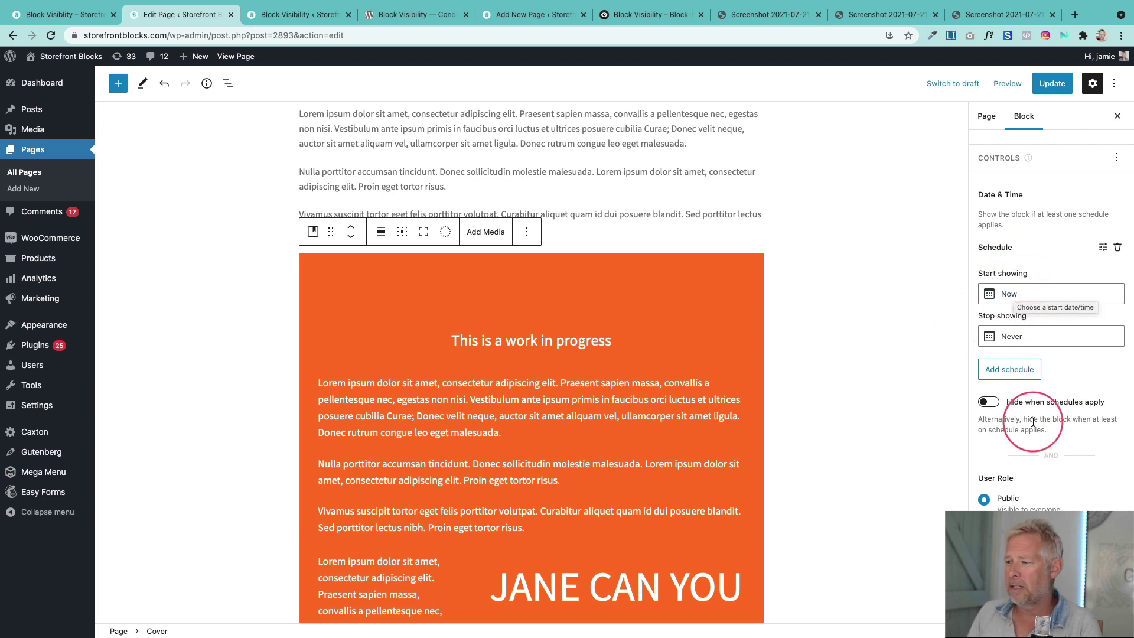
scroll(1039, 414, down, 5)
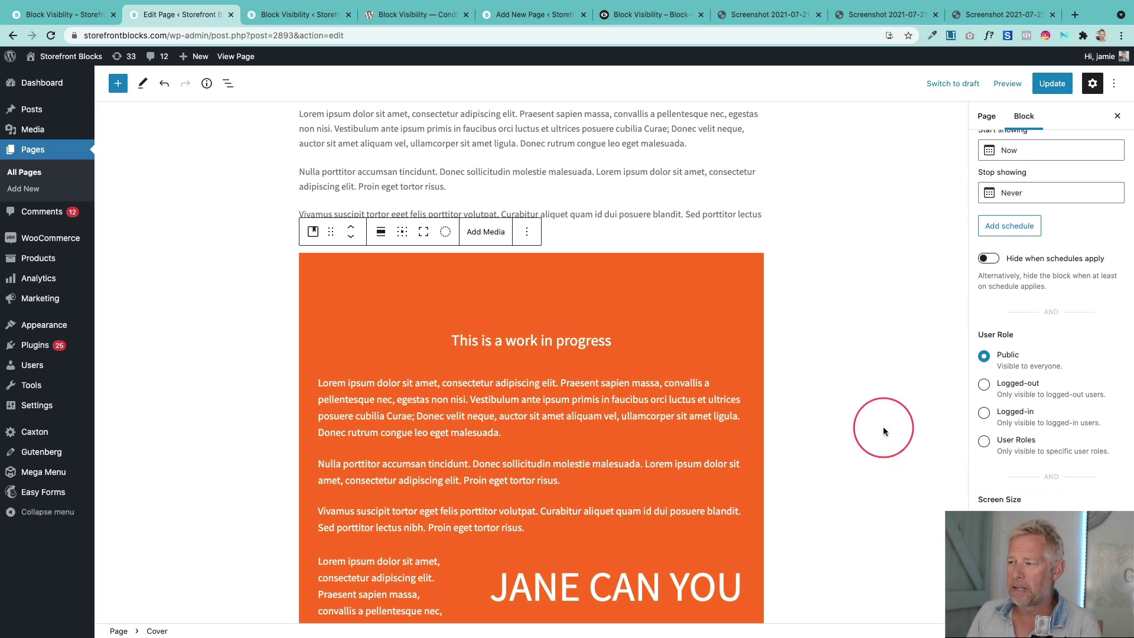
scroll(883, 431, up, 1)
click(670, 295)
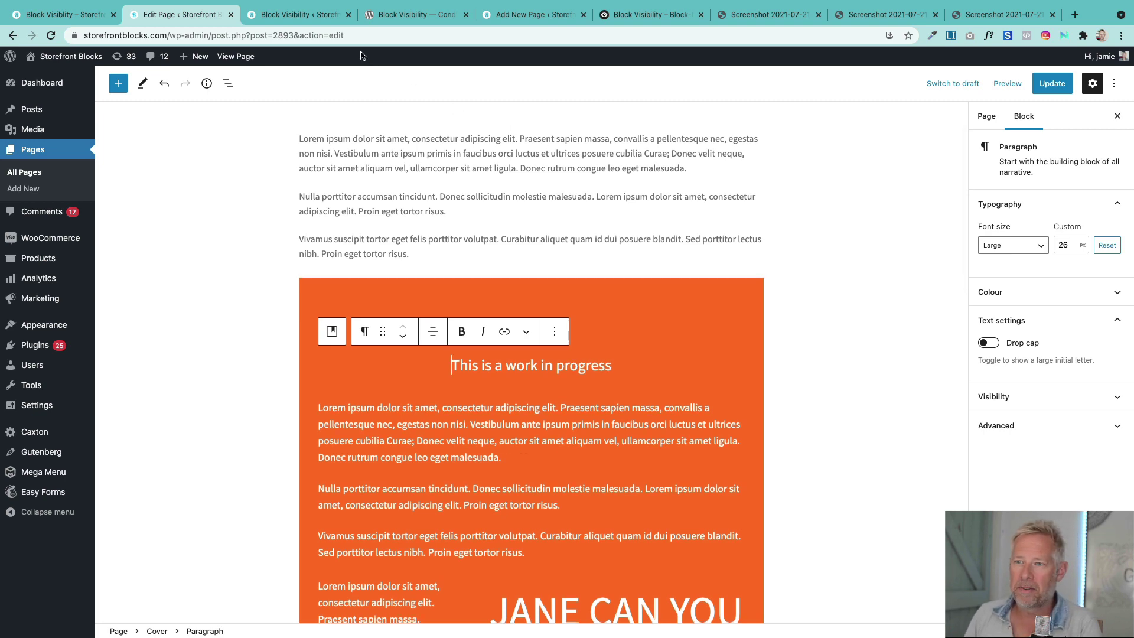
- Go to the Block Visiblity sale countdown page, preview it live, and reopen it for editing
click(26, 14)
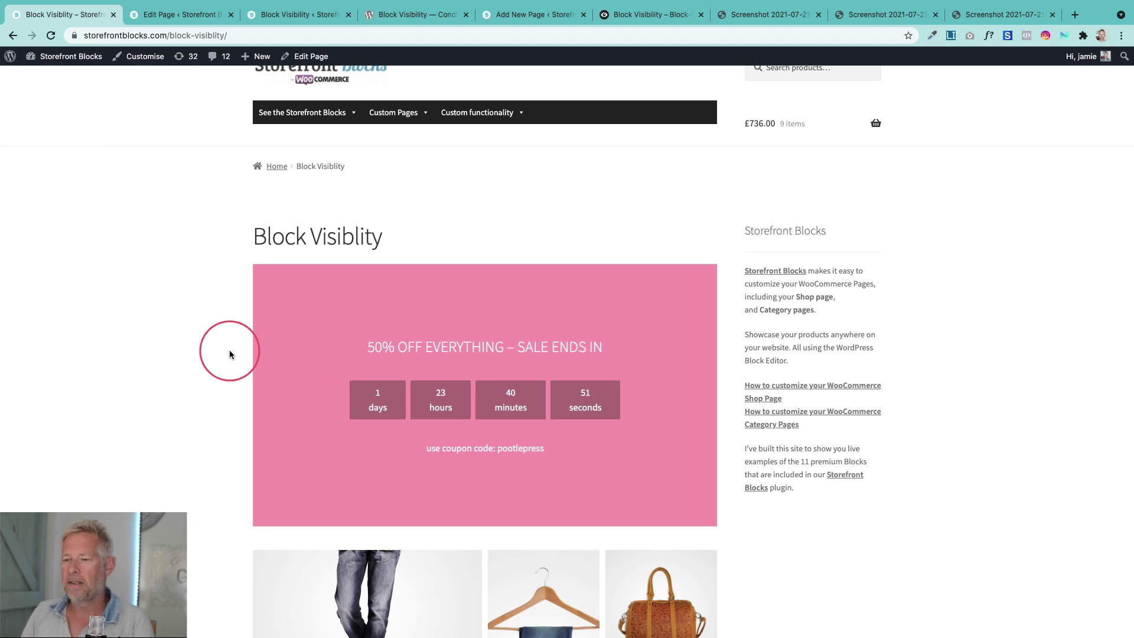
scroll(242, 363, down, 3)
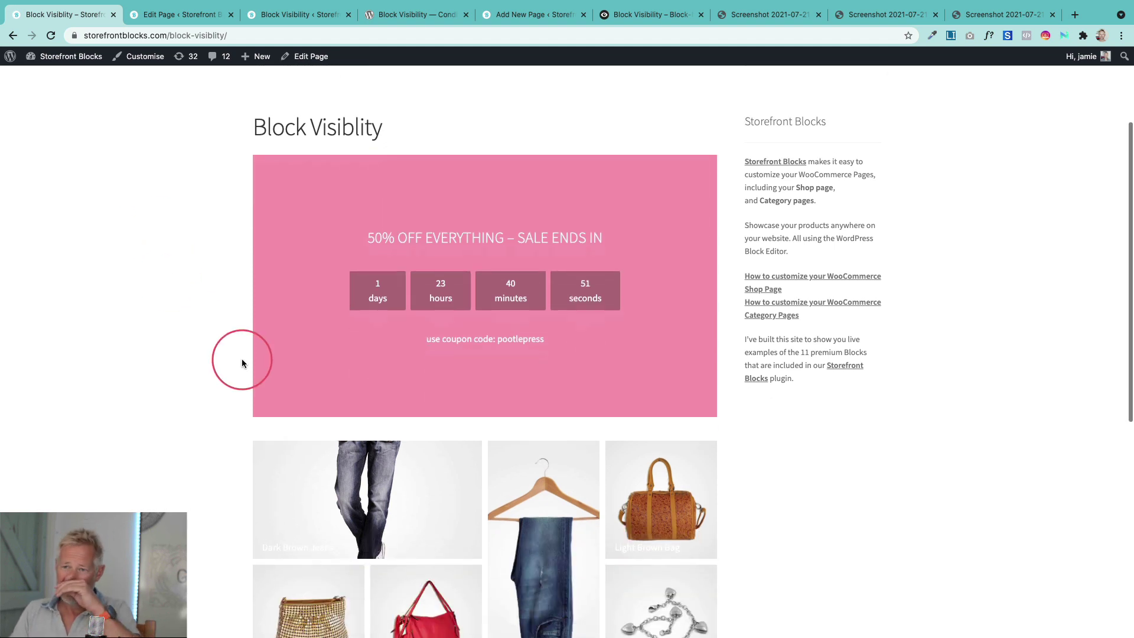
click(309, 58)
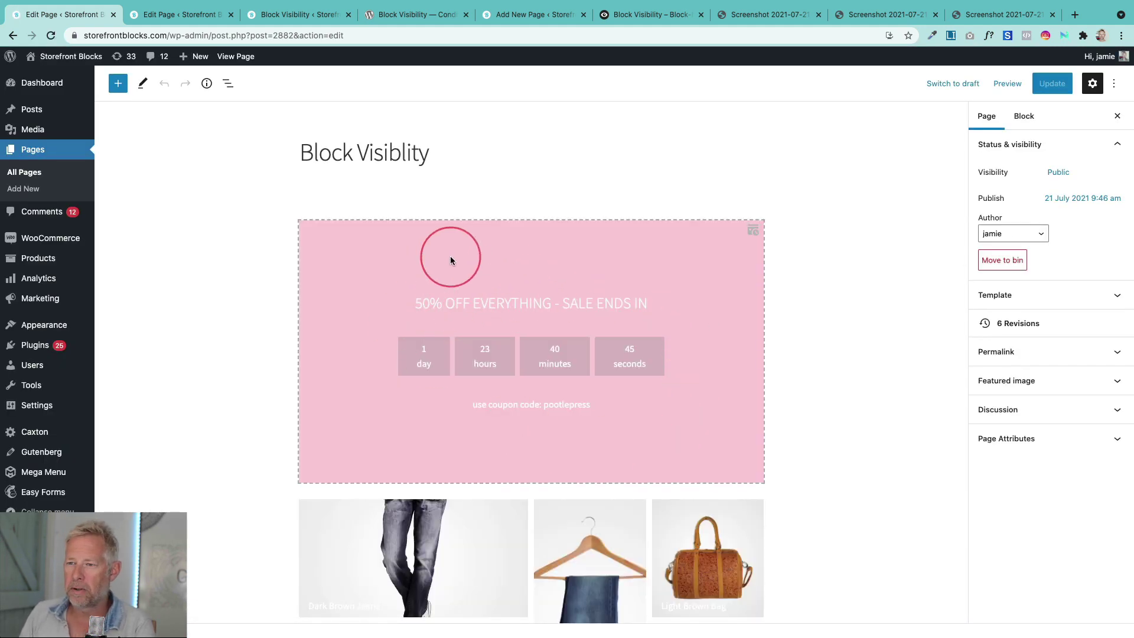
click(236, 57)
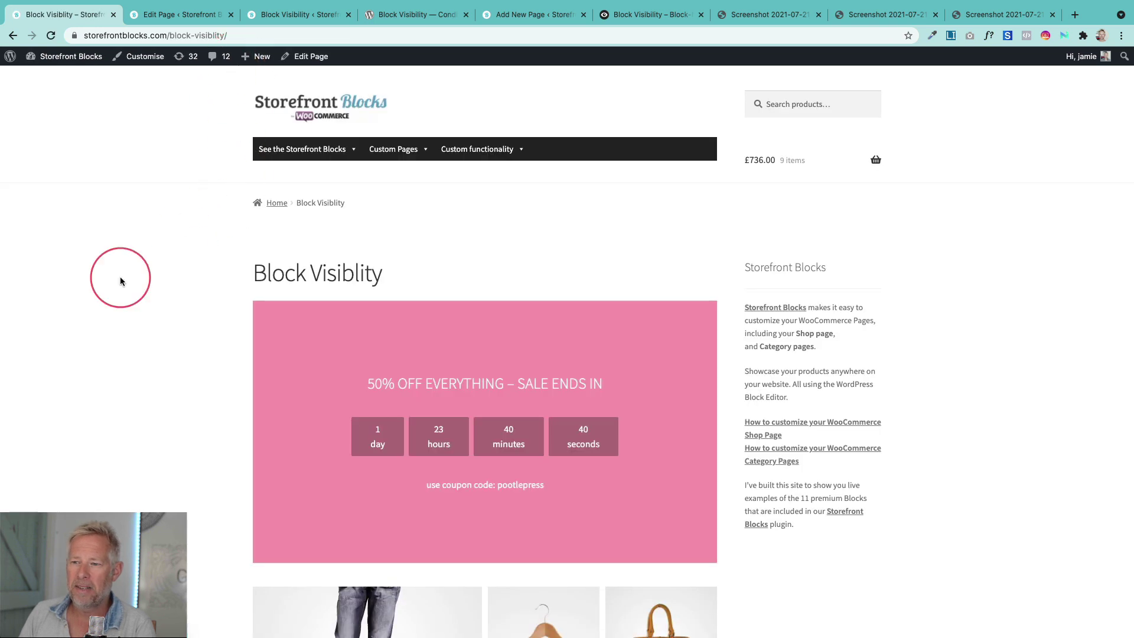
scroll(140, 362, down, 2)
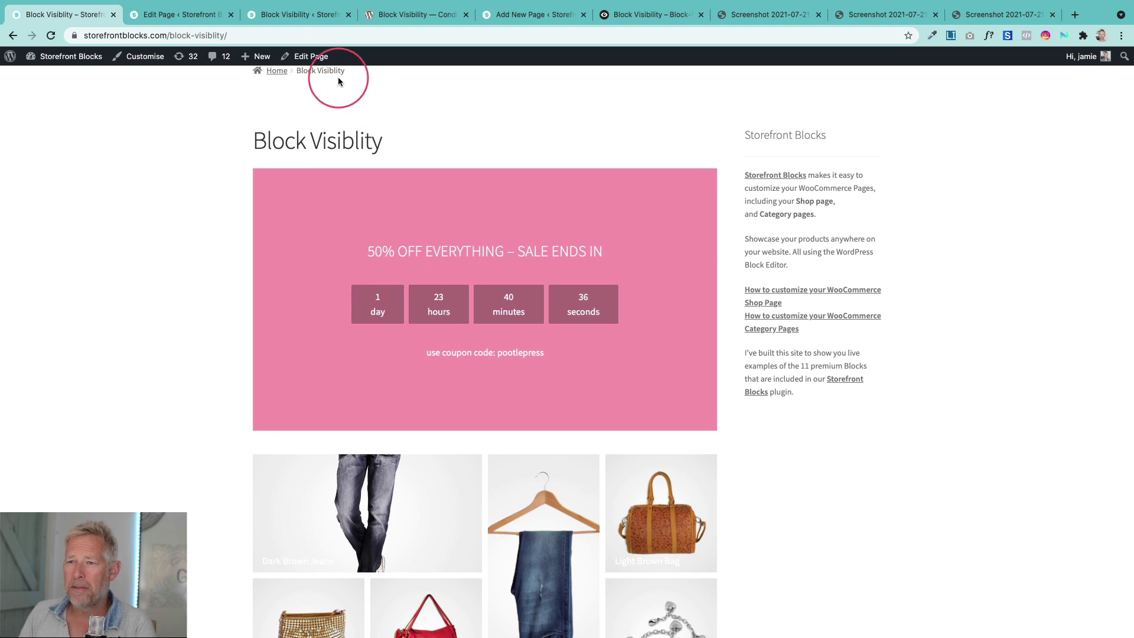
click(308, 56)
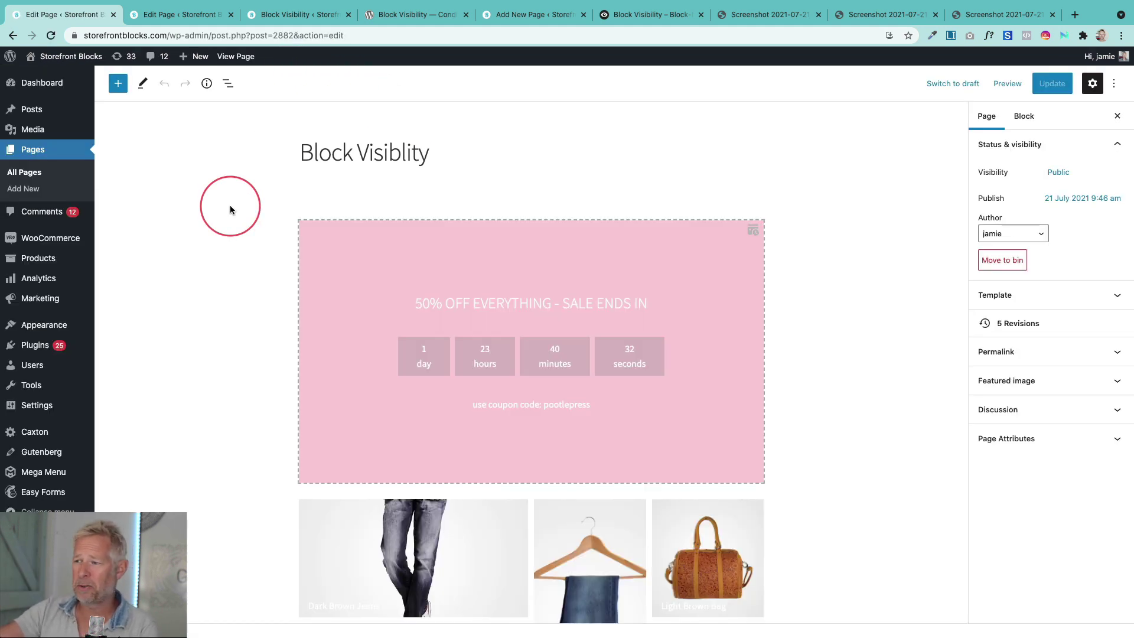
- Set the sale countdown block's Start showing date to 24 July 2021, 12:00 am
click(319, 229)
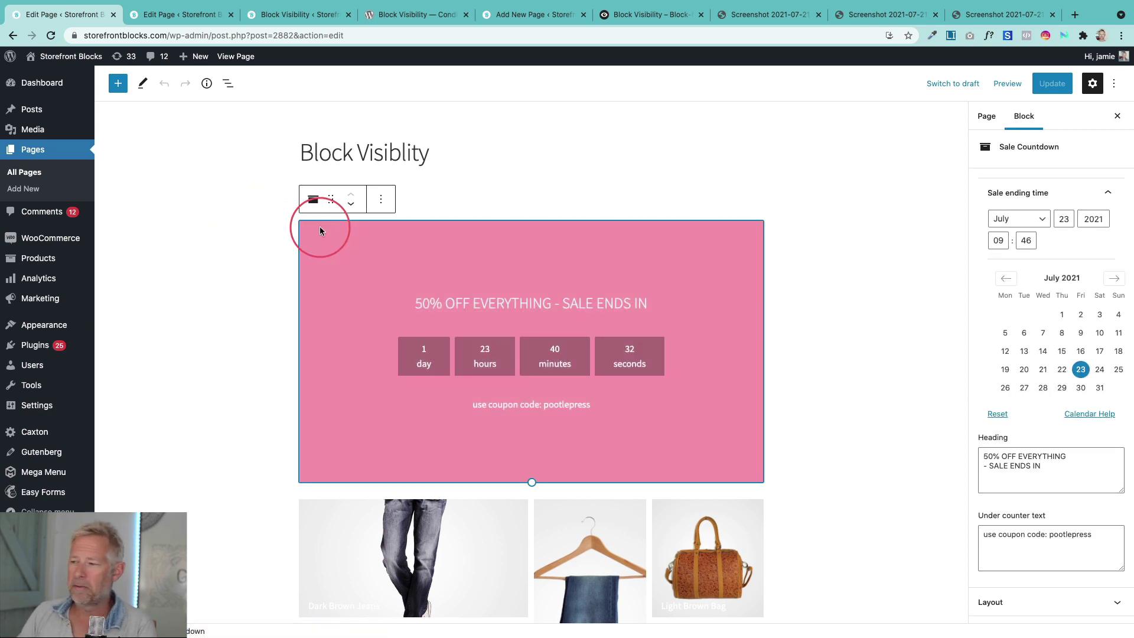
scroll(1034, 481, down, 3)
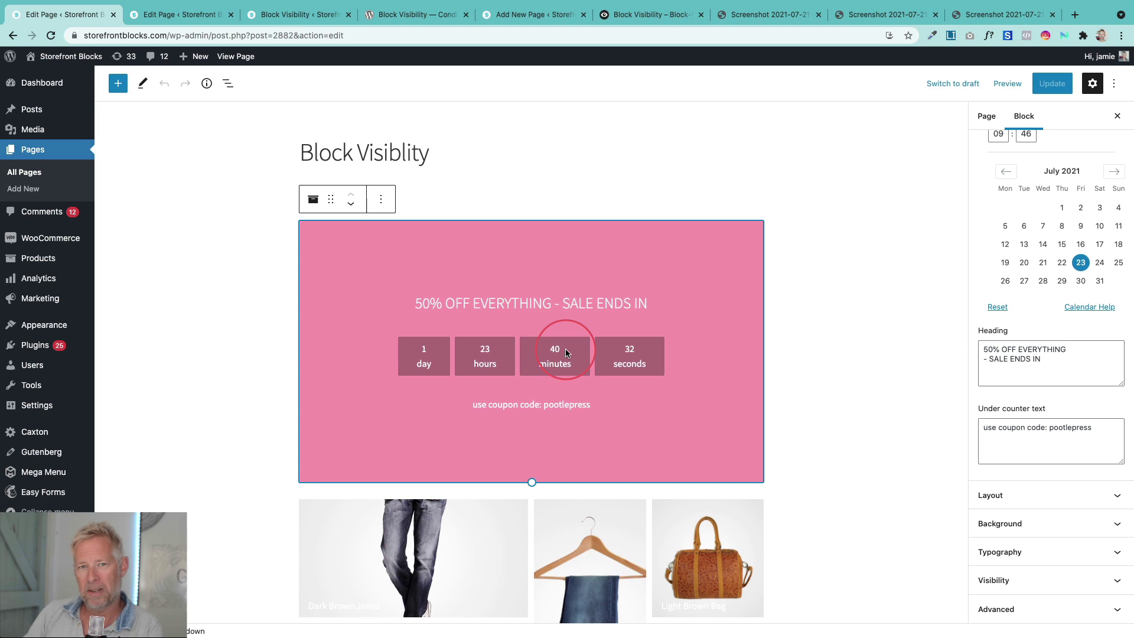
click(1032, 580)
scroll(1005, 273, down, 5)
scroll(1005, 273, up, 3)
scroll(1025, 398, down, 4)
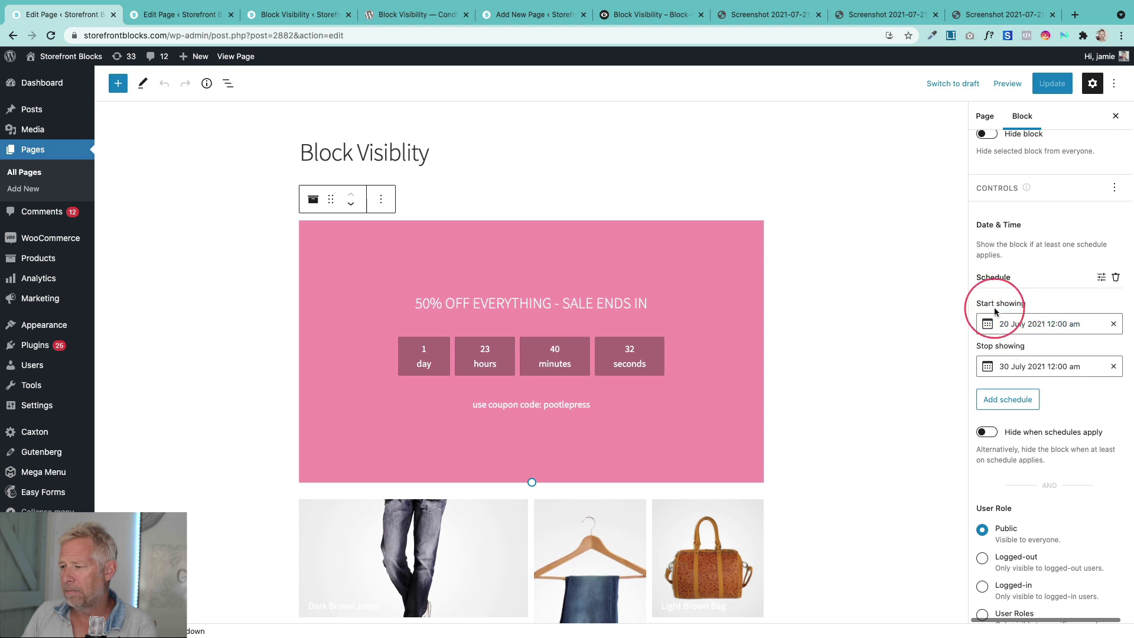
click(1034, 333)
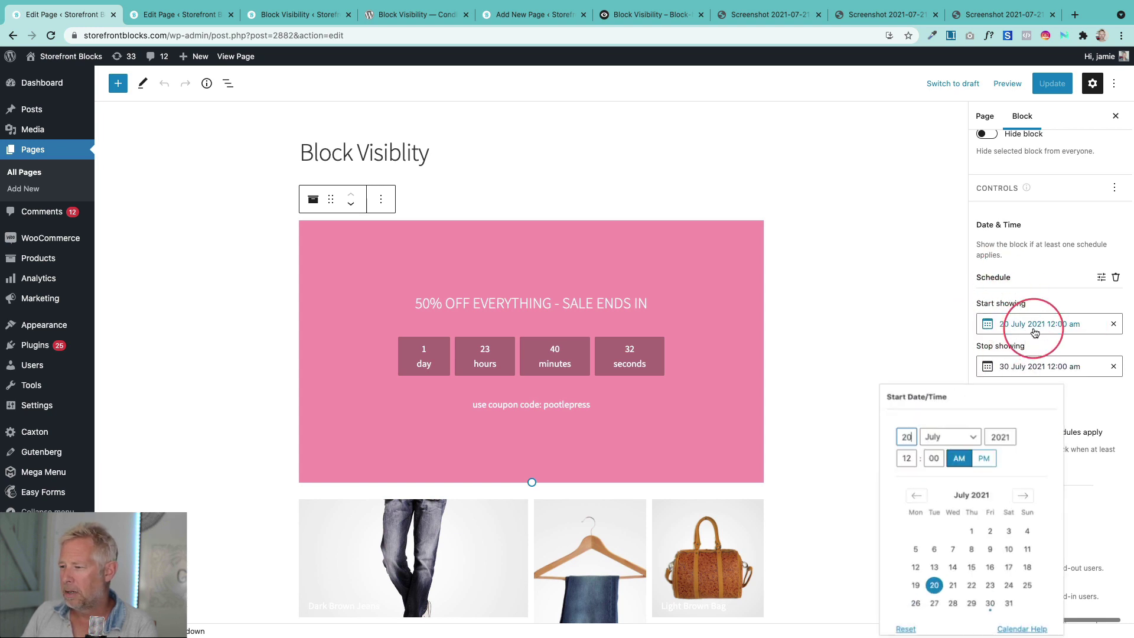
click(1009, 589)
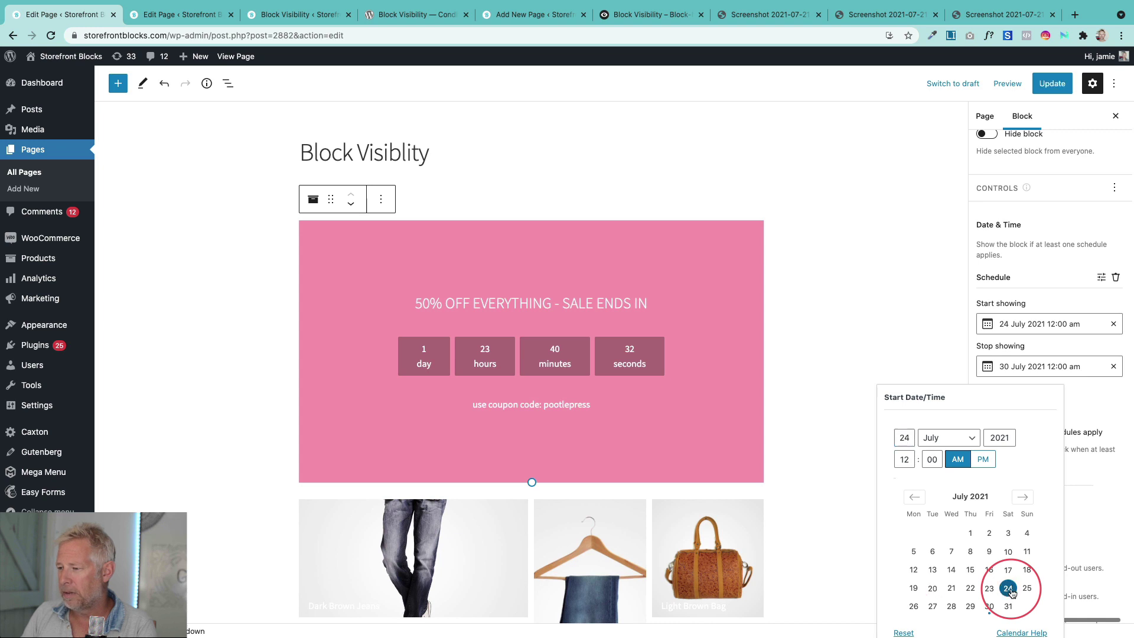
click(897, 380)
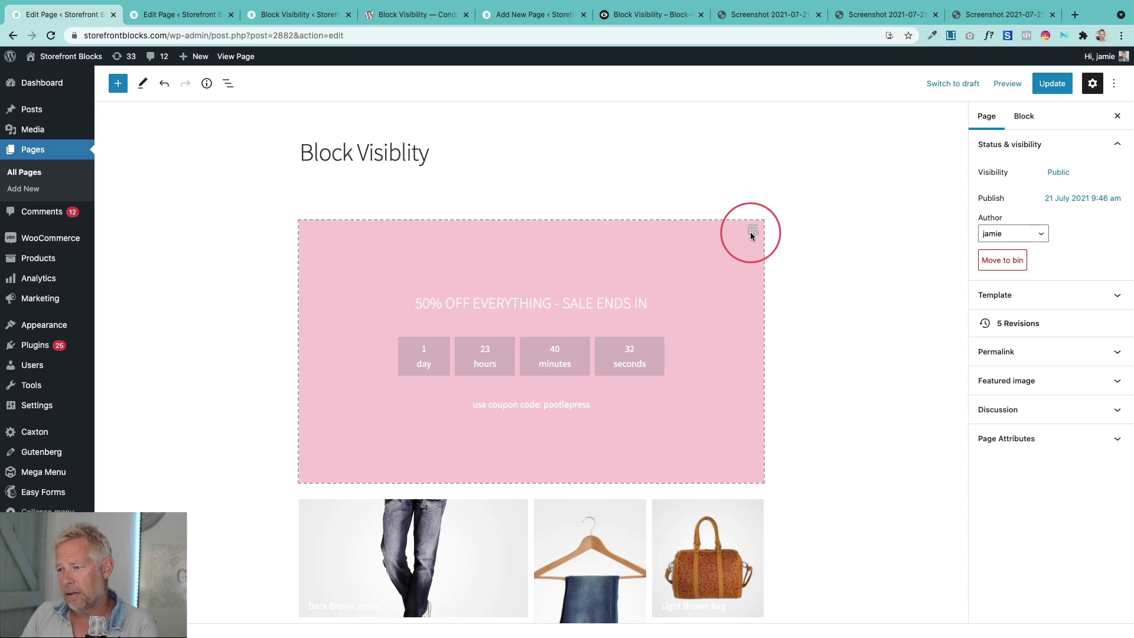
- Update the page, confirm the countdown no longer appears live, and reopen the editor
click(1051, 83)
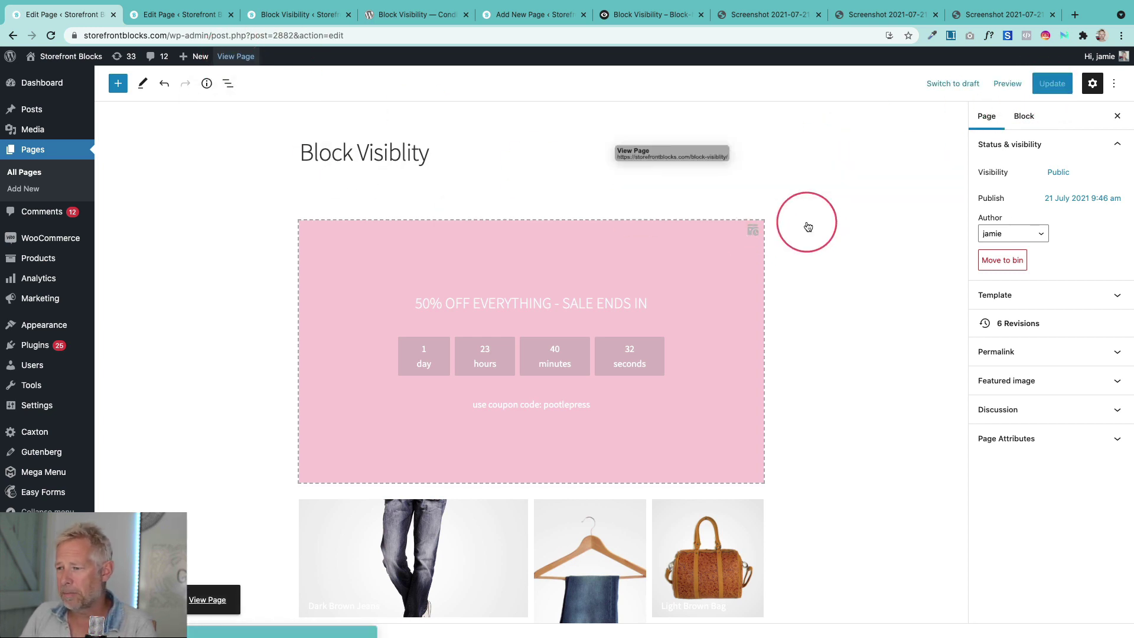
click(236, 56)
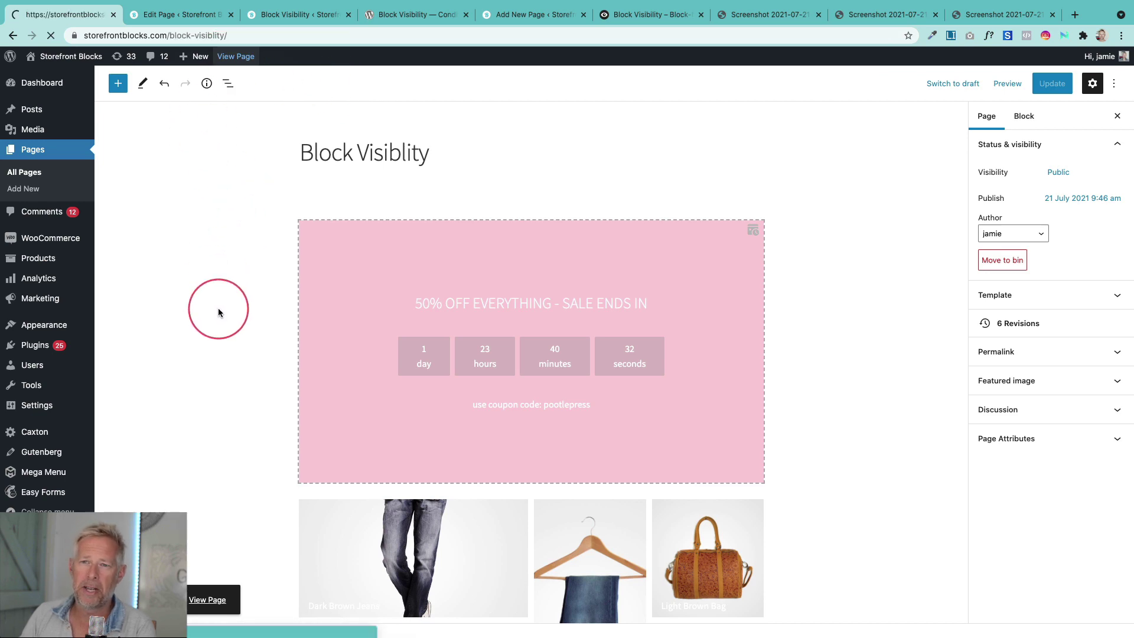
scroll(218, 307, down, 4)
scroll(218, 307, up, 3)
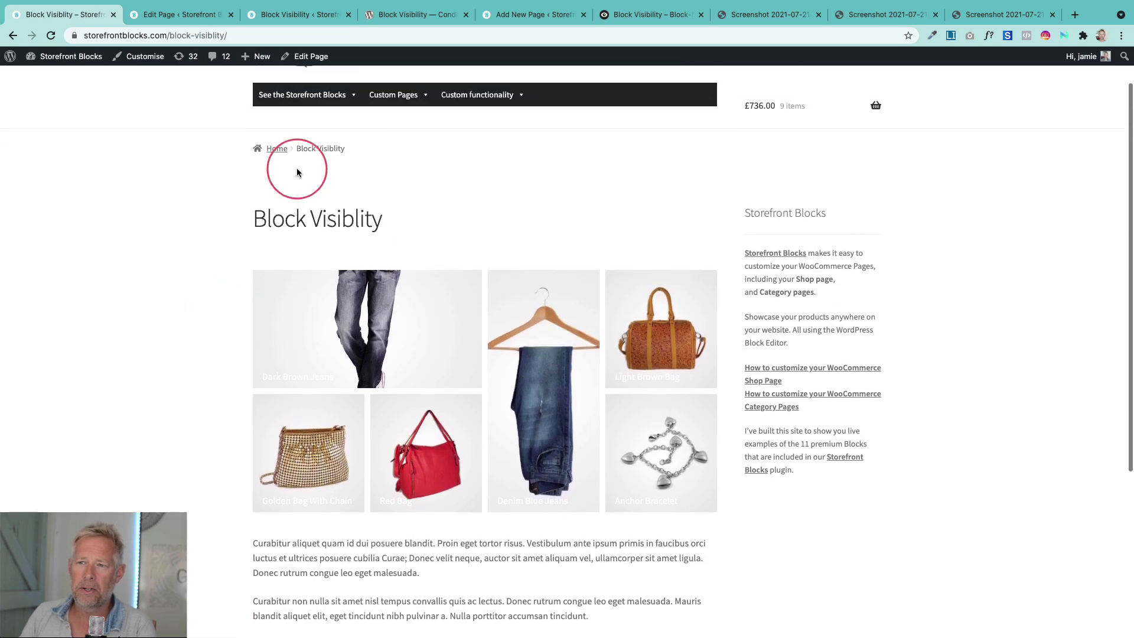
click(312, 59)
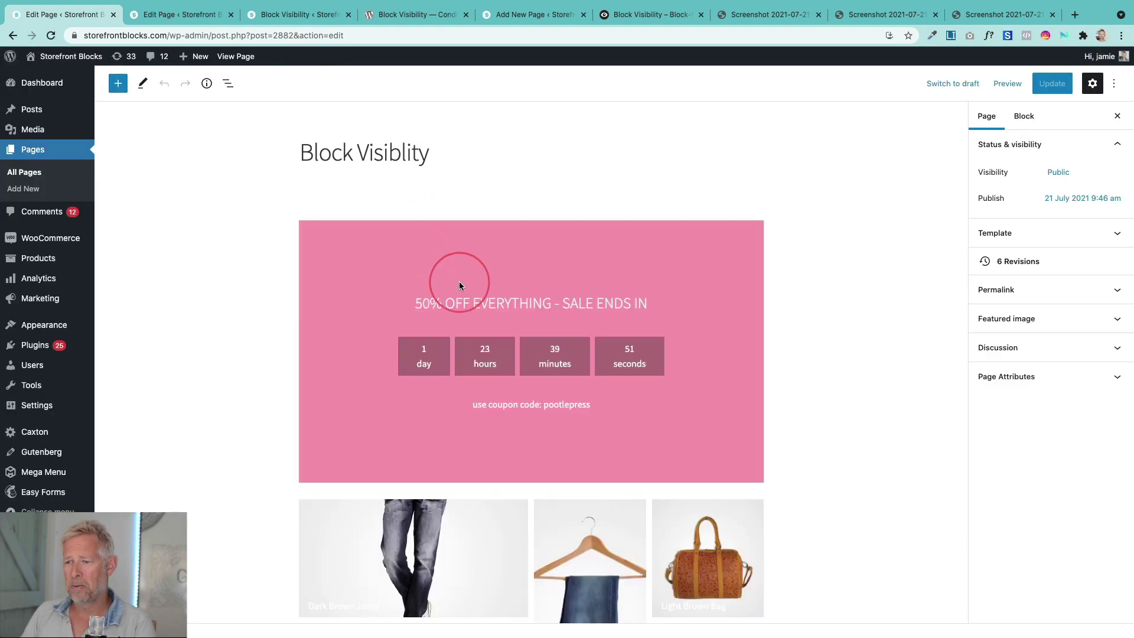
- Select the Sale Countdown block and review its Visibility schedule settings in Block settings
click(507, 251)
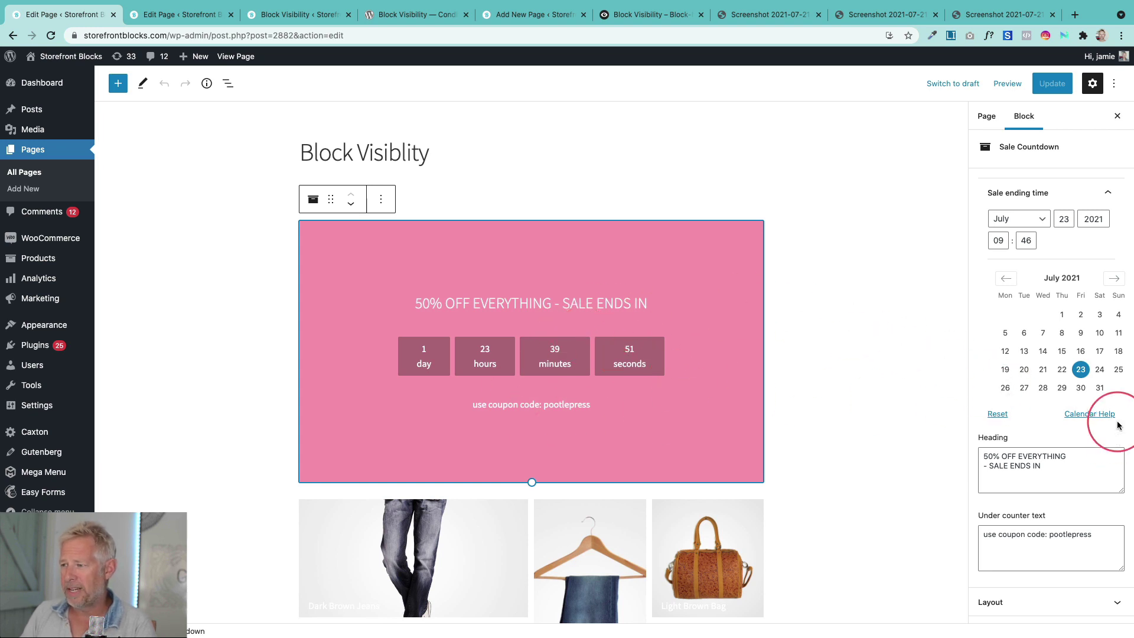
scroll(1039, 502, down, 3)
click(1030, 585)
scroll(1032, 587, down, 7)
scroll(1062, 564, up, 1)
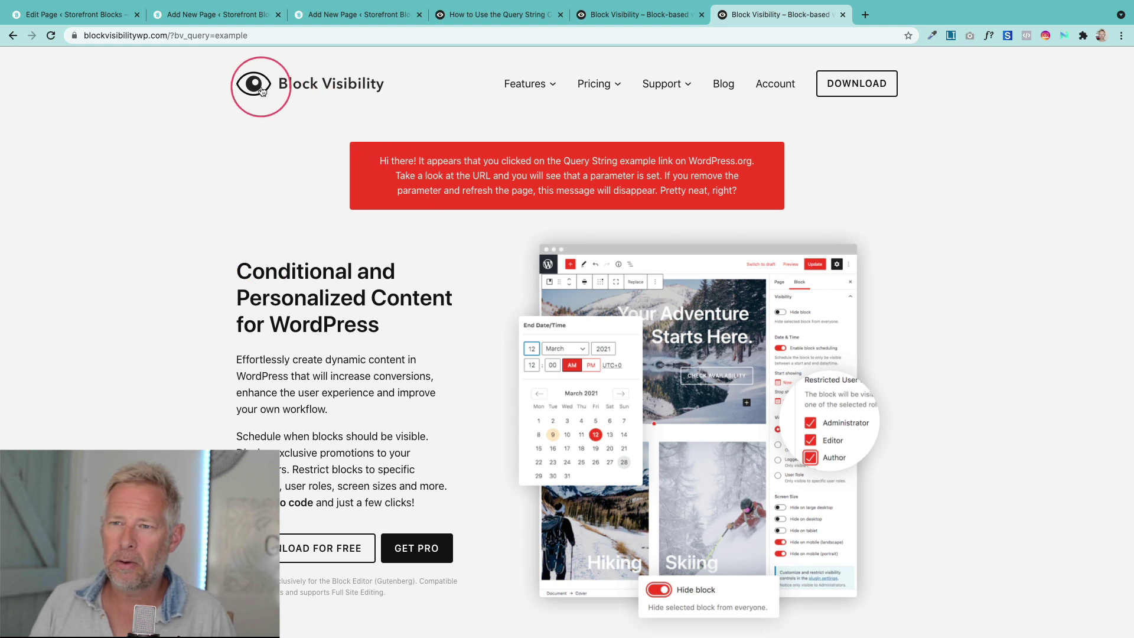
- Select the ?bv_query=example parameter at the end of the page address
click(171, 36)
drag(175, 39, 264, 36)
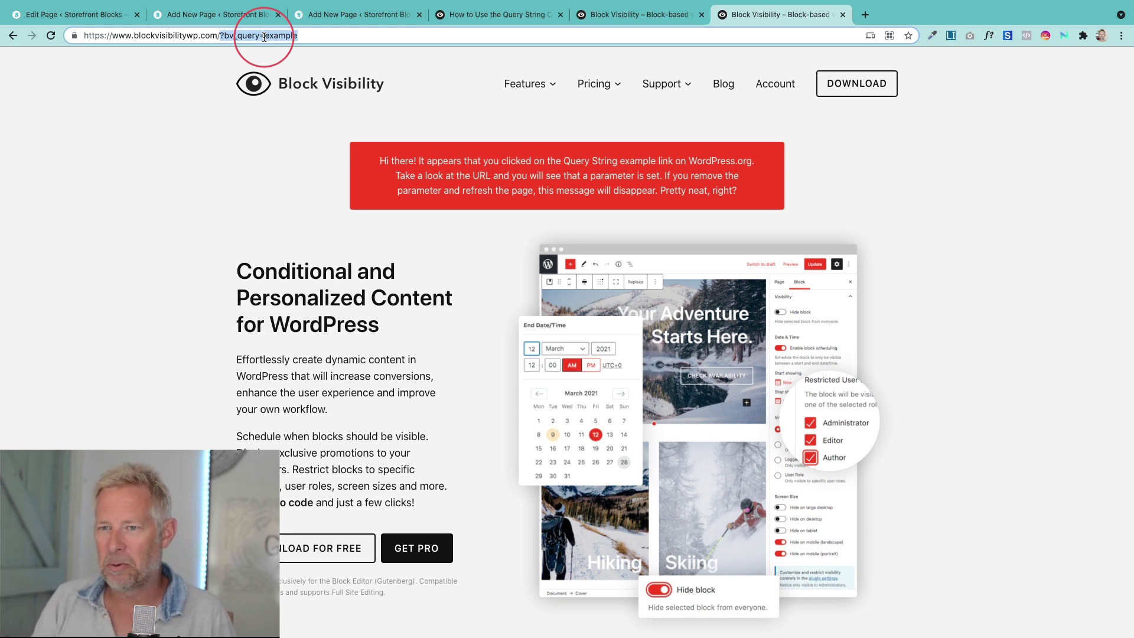
- Load the homepage without ?bv_query=example to hide the red notice, then reload with the parameter
key(BackSpace)
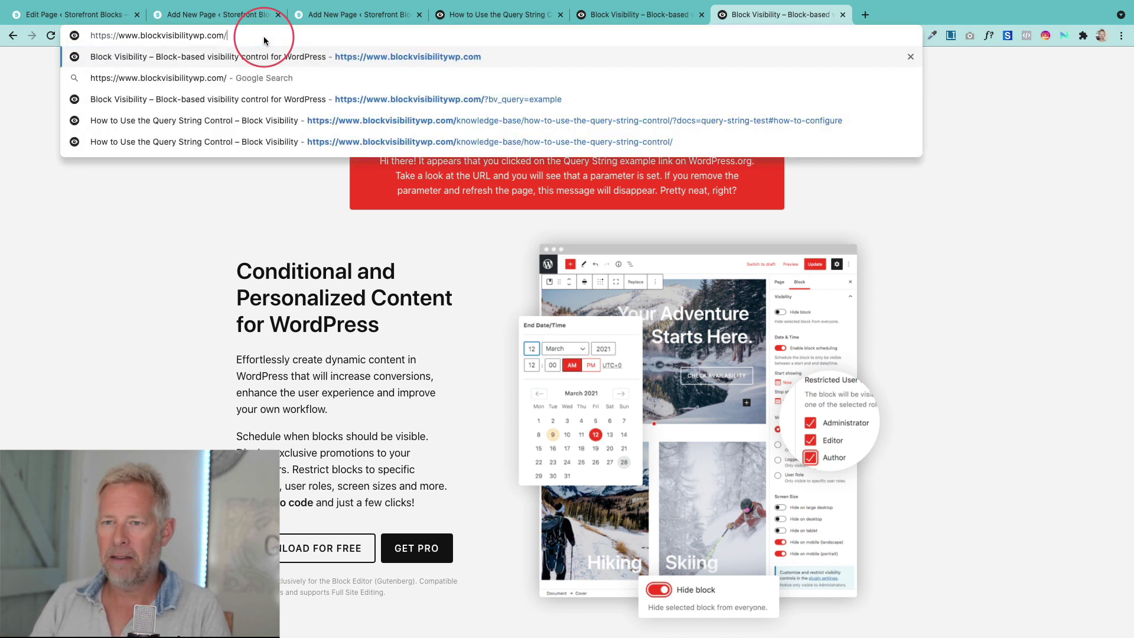
key(Return)
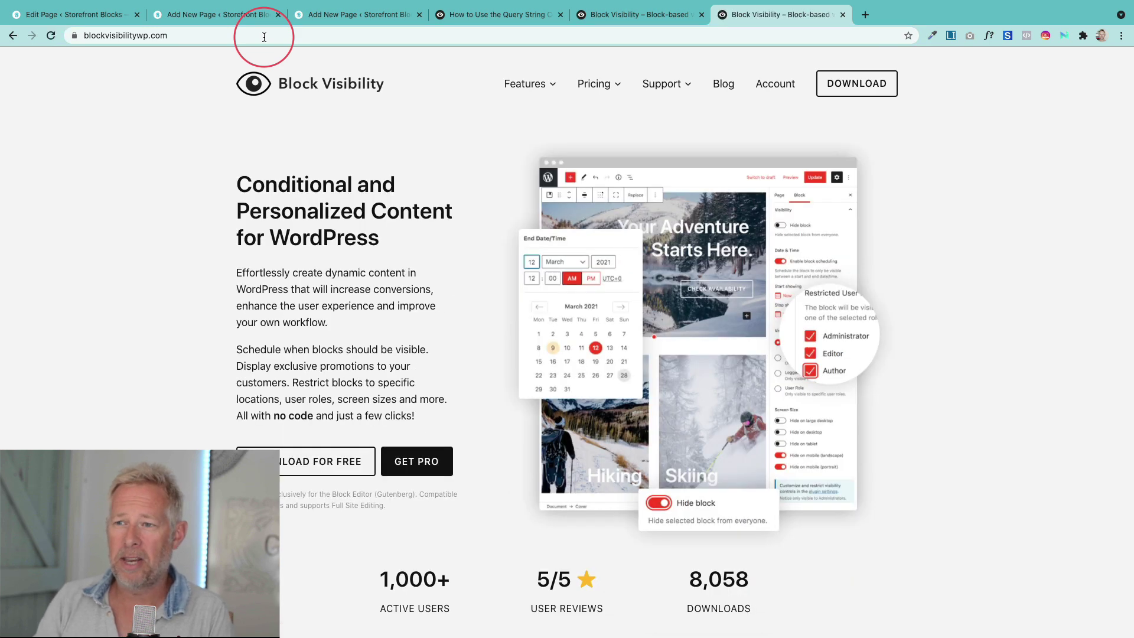
click(264, 37)
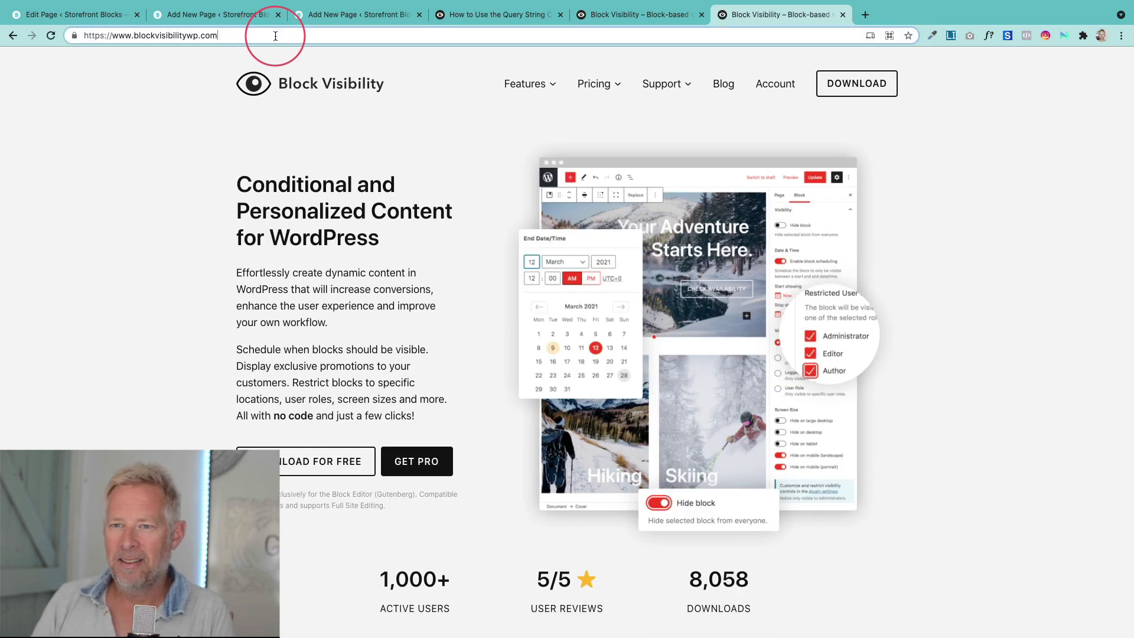
text(/?)
key(Return)
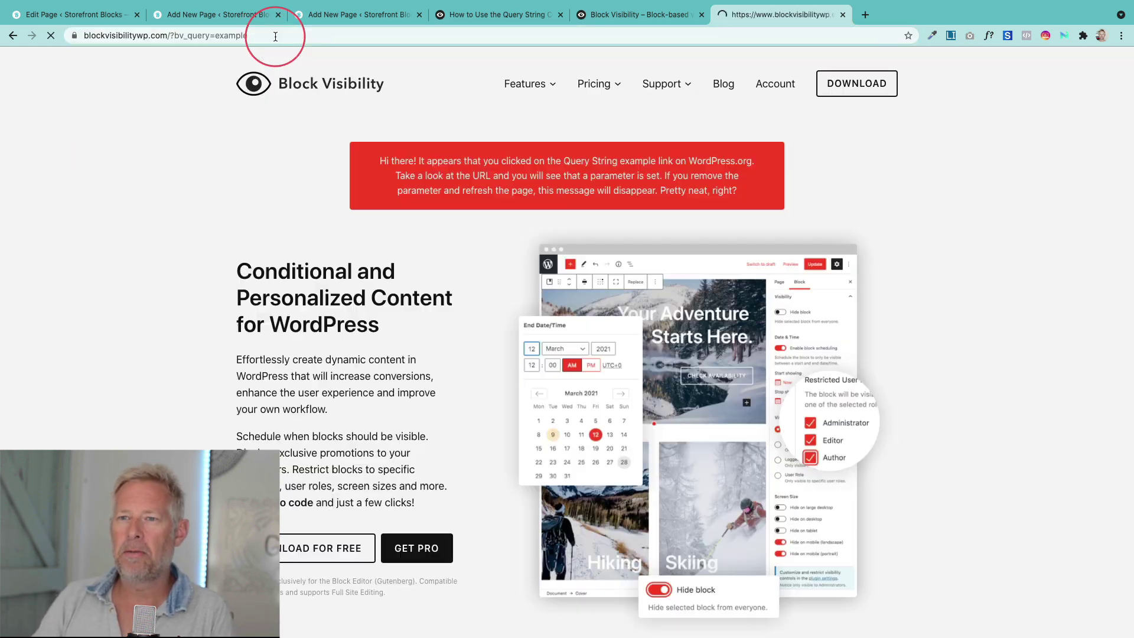